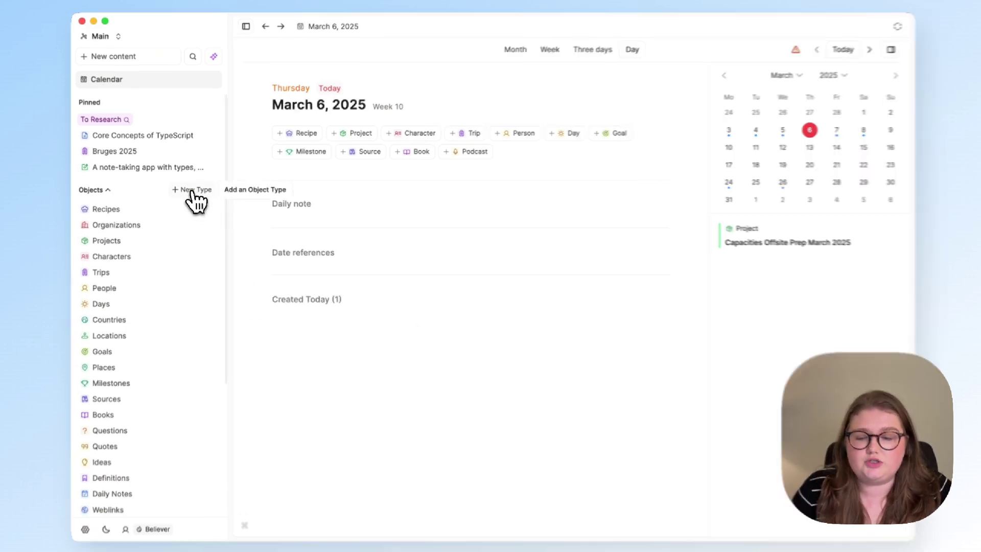
# Create a Meetings object type from the Meeting template and bring up its sidebar options.
pyautogui.click(193, 191)
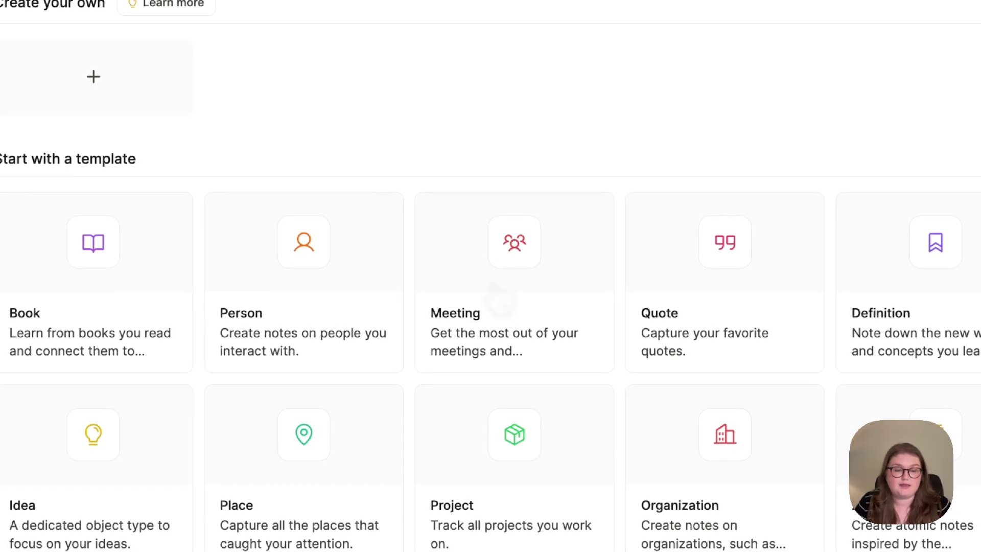
pyautogui.click(498, 294)
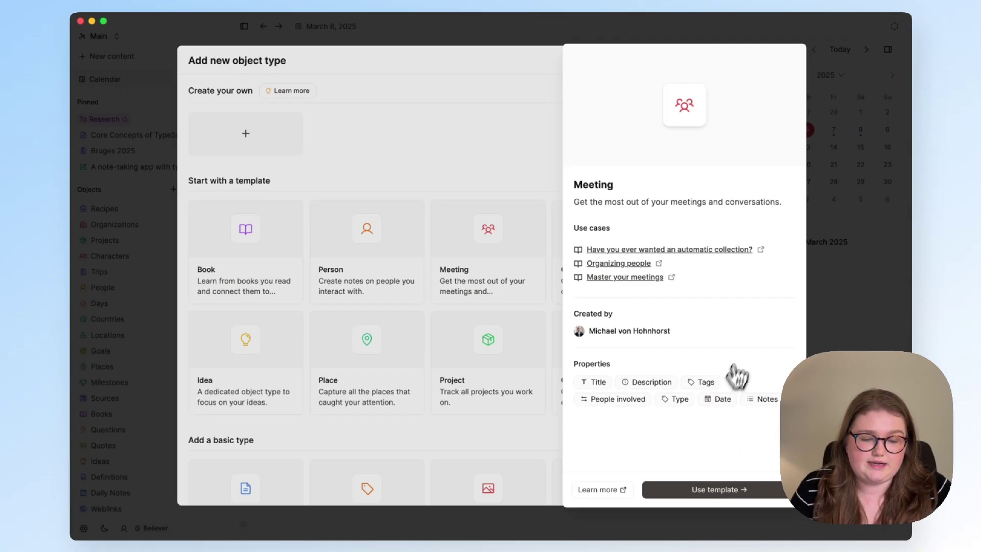
pyautogui.click(701, 493)
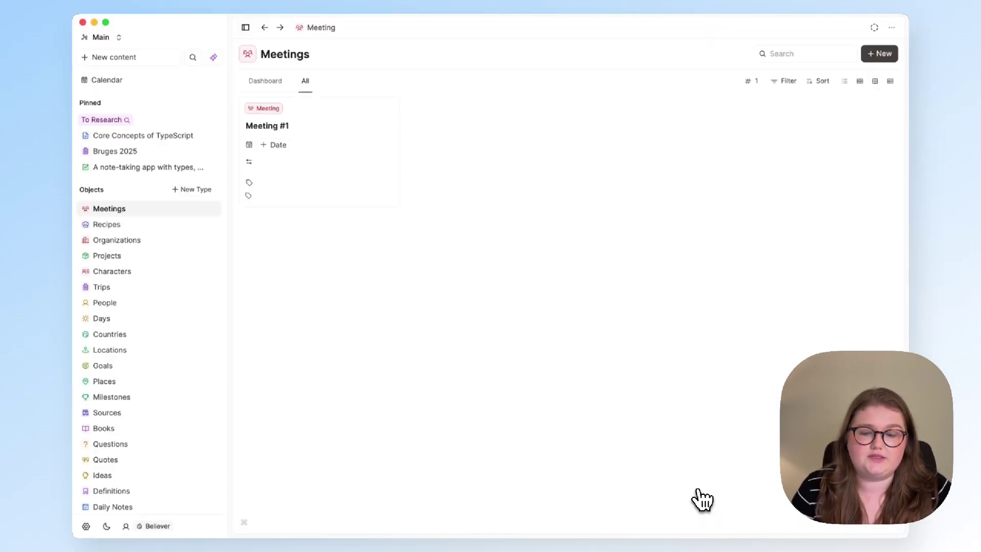
pyautogui.rightClick(110, 209)
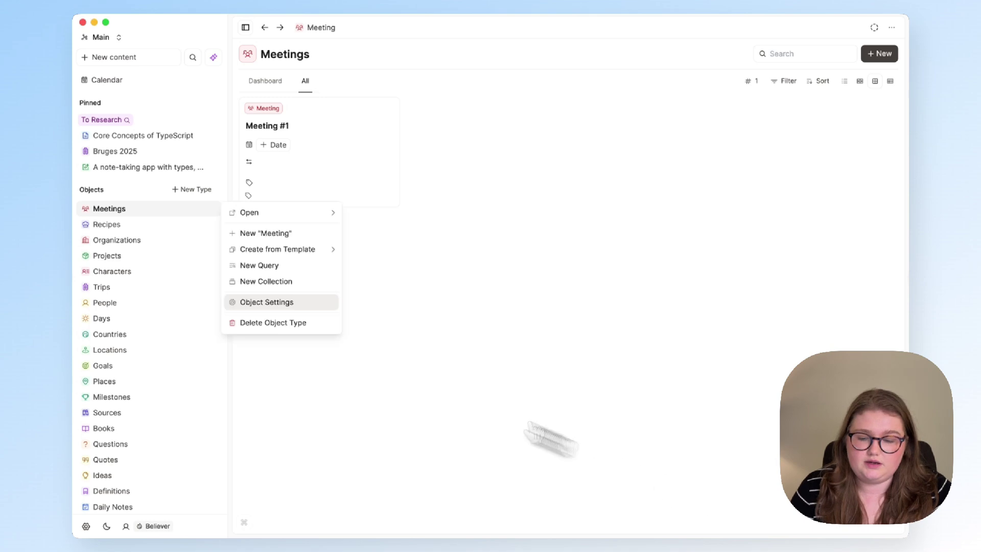
# Add a Text property named 'Related Project' with a box (cube) icon to the Meeting type.
pyautogui.click(248, 304)
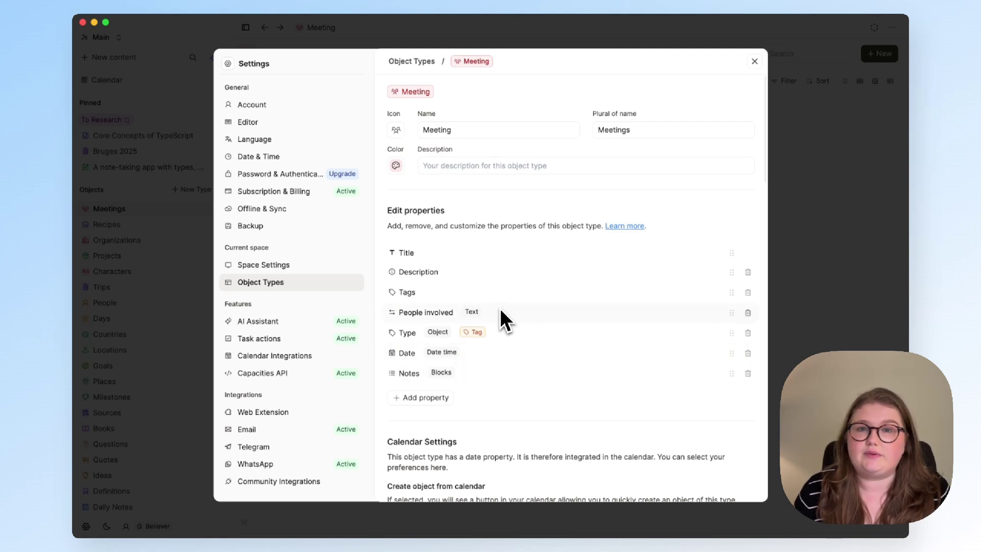
pyautogui.scroll(-1, 503, 313)
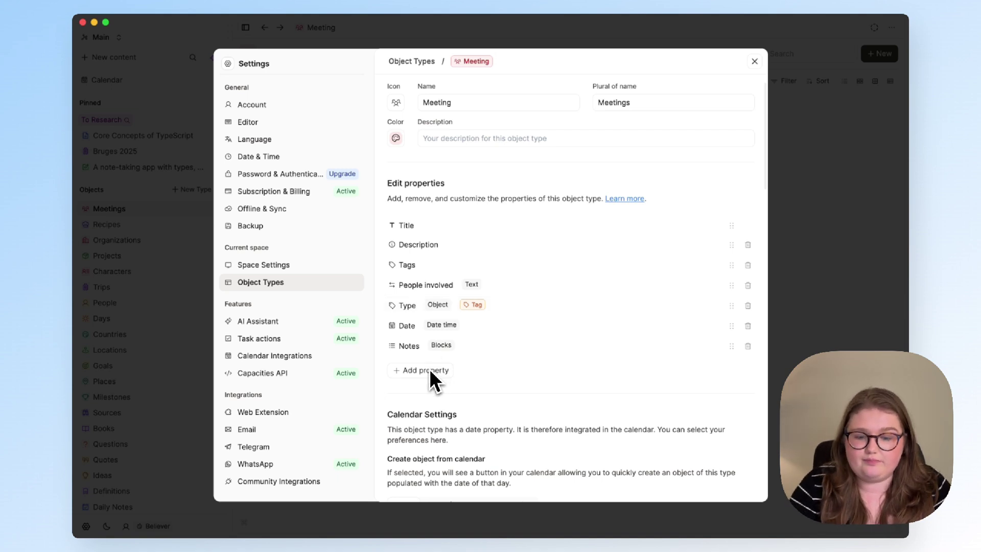
pyautogui.scroll(1, 429, 369)
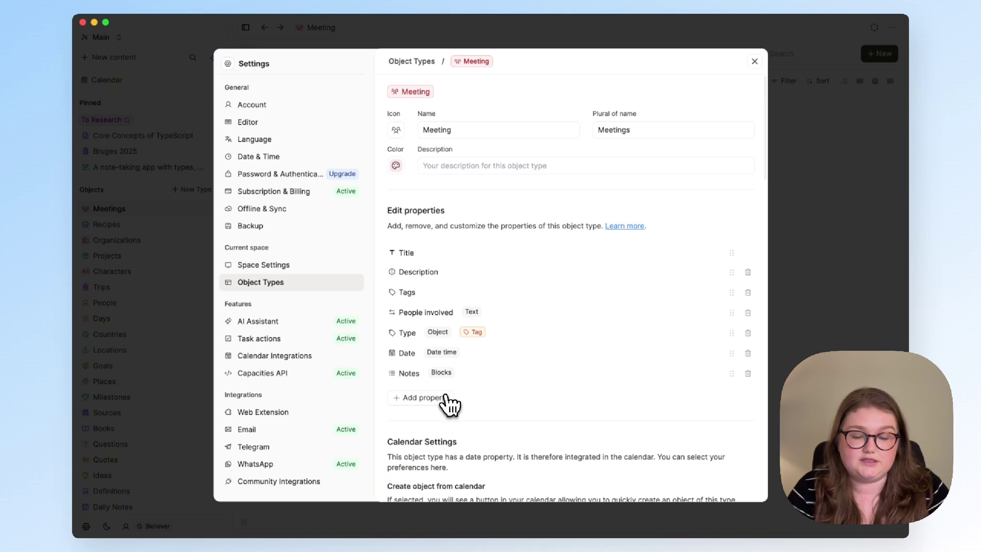
pyautogui.click(445, 401)
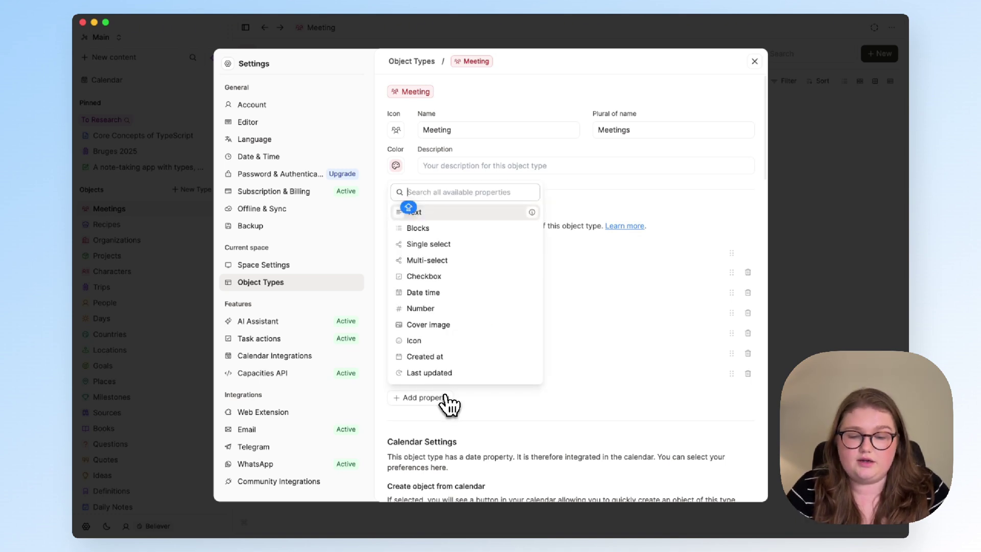
pyautogui.click(462, 204)
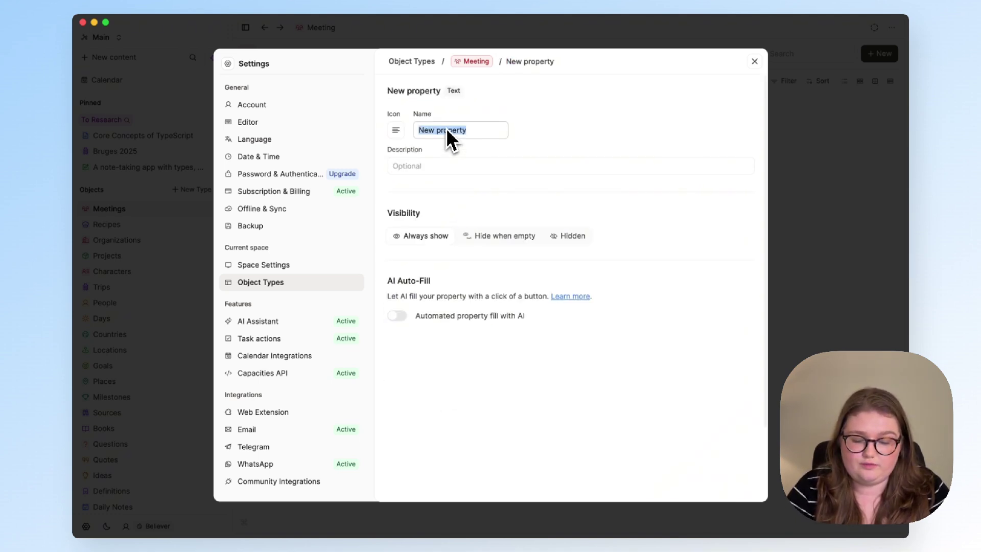
pyautogui.write('Related Project')
pyautogui.click(396, 129)
pyautogui.write('box')
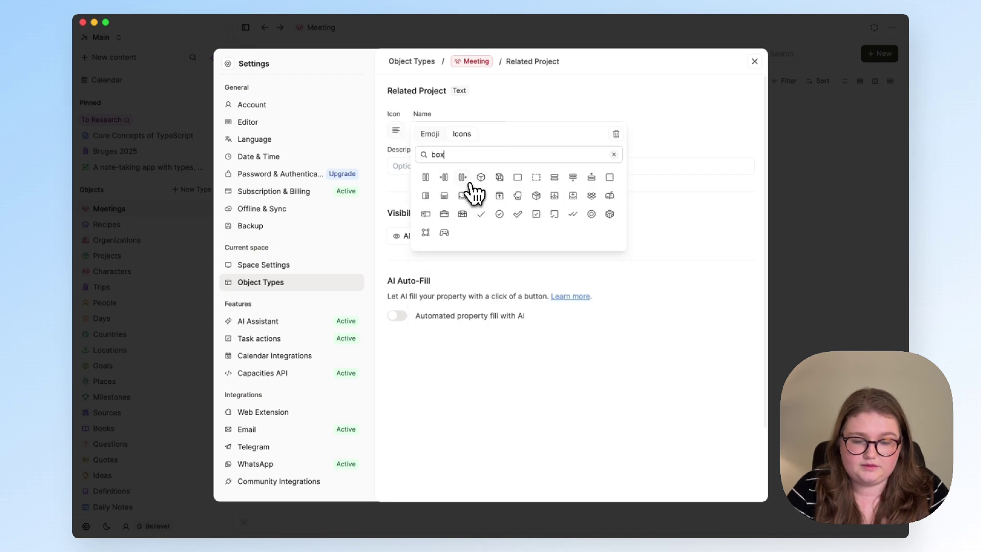
pyautogui.click(499, 193)
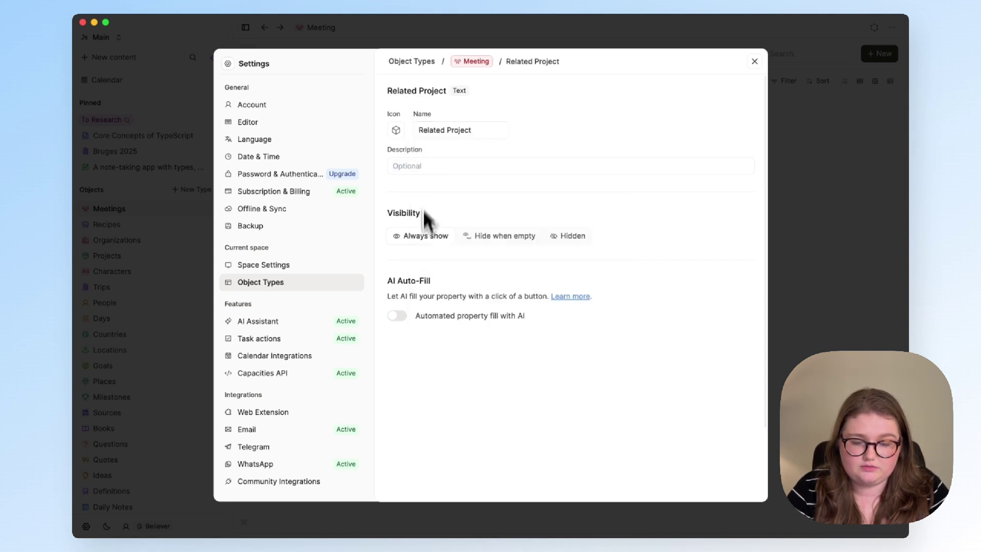
pyautogui.click(464, 62)
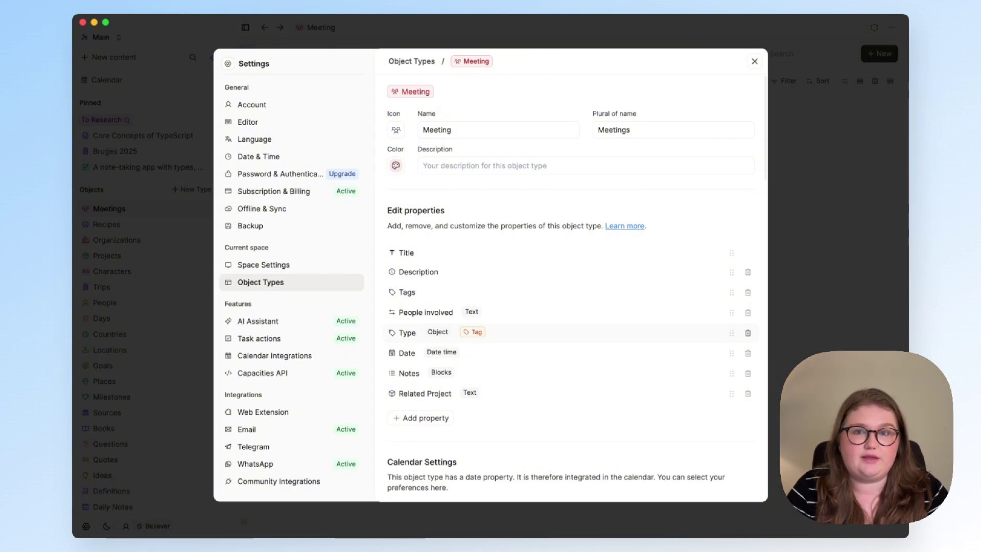
pyautogui.scroll(-5, 521, 345)
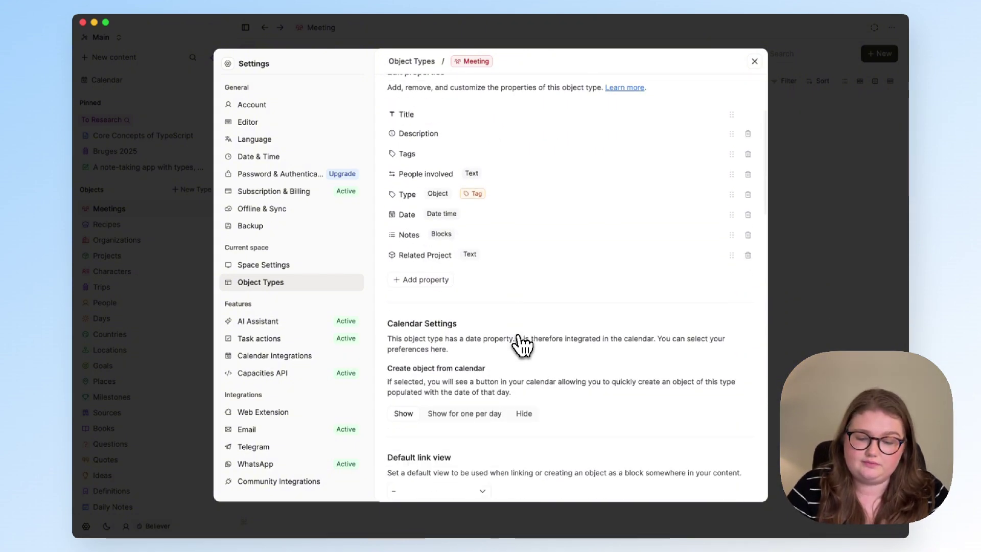
pyautogui.scroll(5, 526, 348)
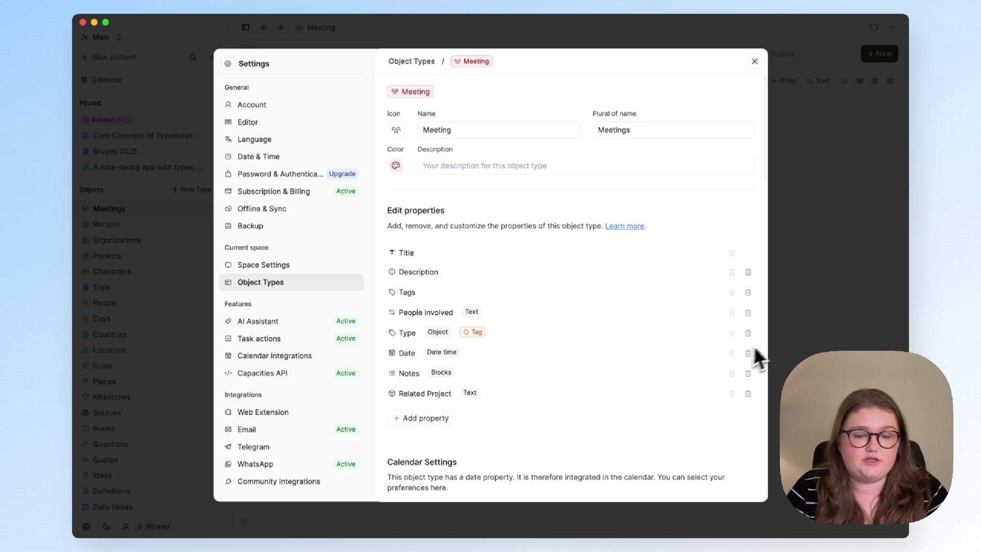
# Close settings and open Meeting #1 as a full page.
pyautogui.click(800, 347)
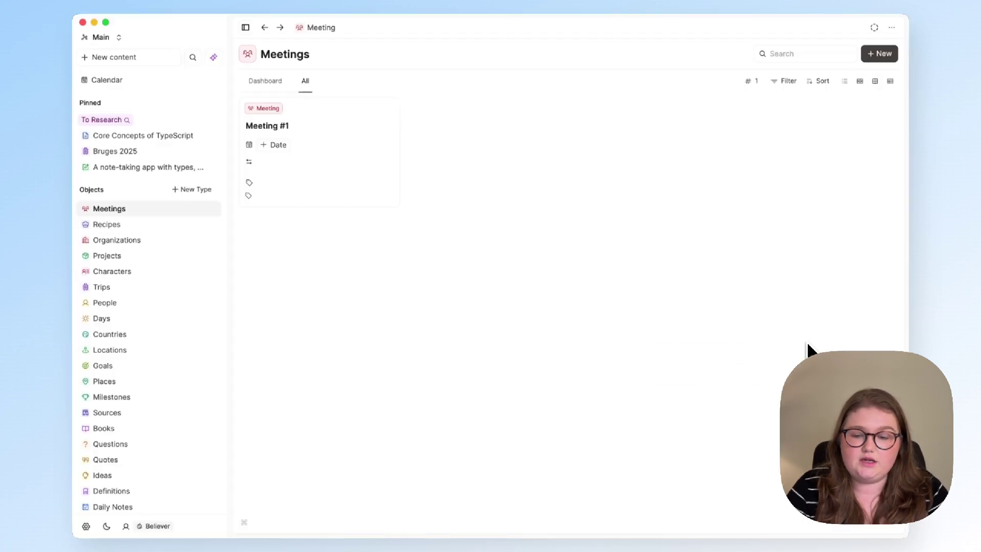
pyautogui.click(332, 134)
pyautogui.click(737, 53)
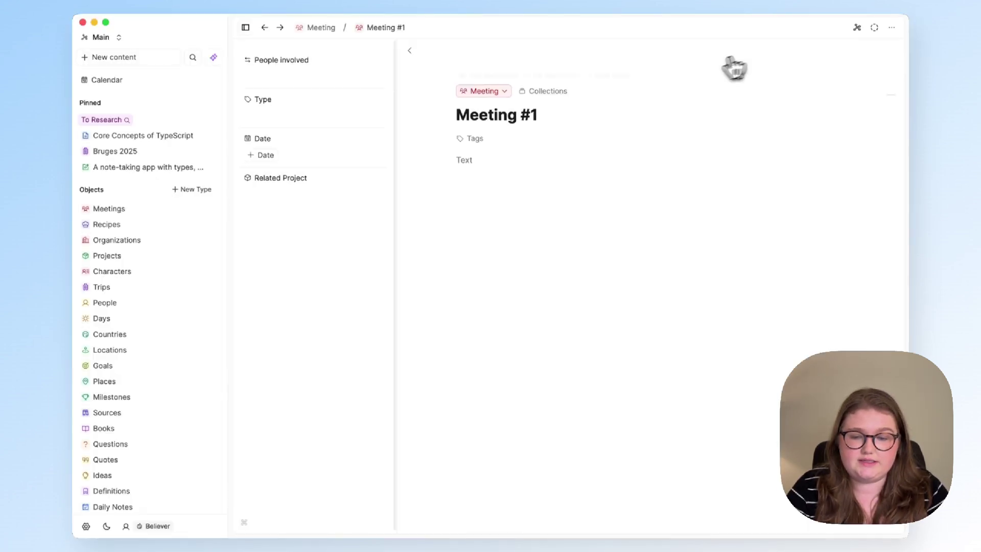
# Hide the sidebar and drag Date to the top, with Type above People involved.
pyautogui.click(246, 27)
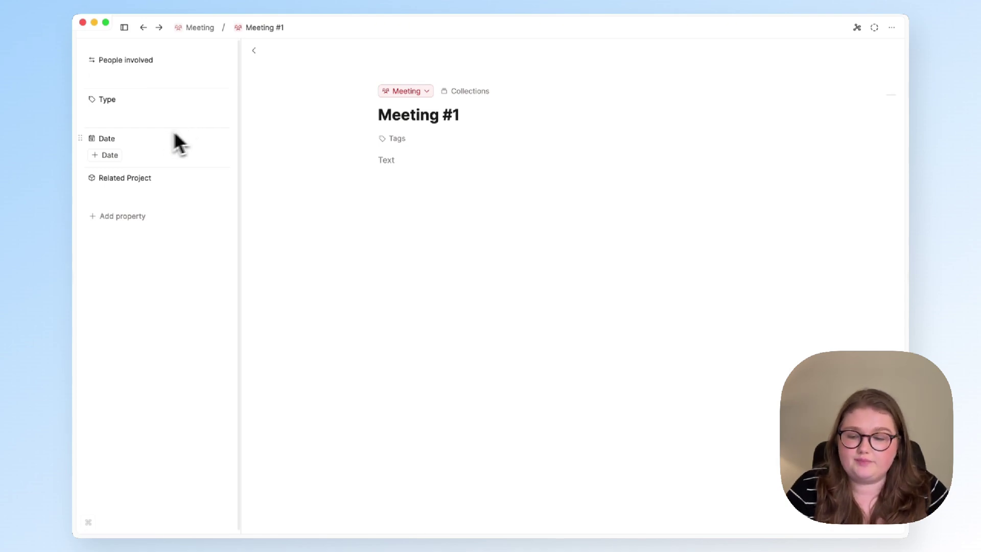
pyautogui.moveTo(80, 138); pyautogui.dragTo(84, 55)
pyautogui.moveTo(80, 138); pyautogui.dragTo(81, 99)
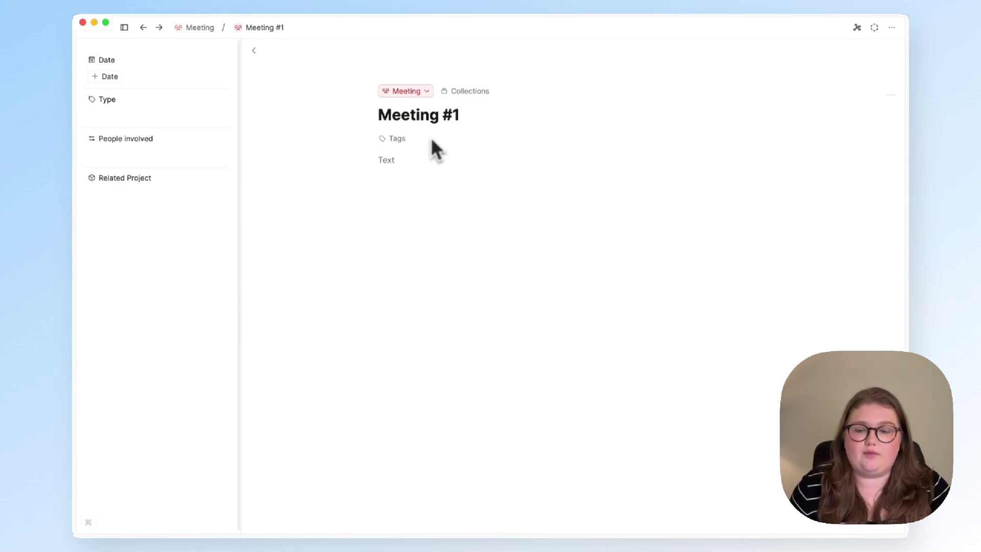
pyautogui.click(132, 117)
pyautogui.click(214, 115)
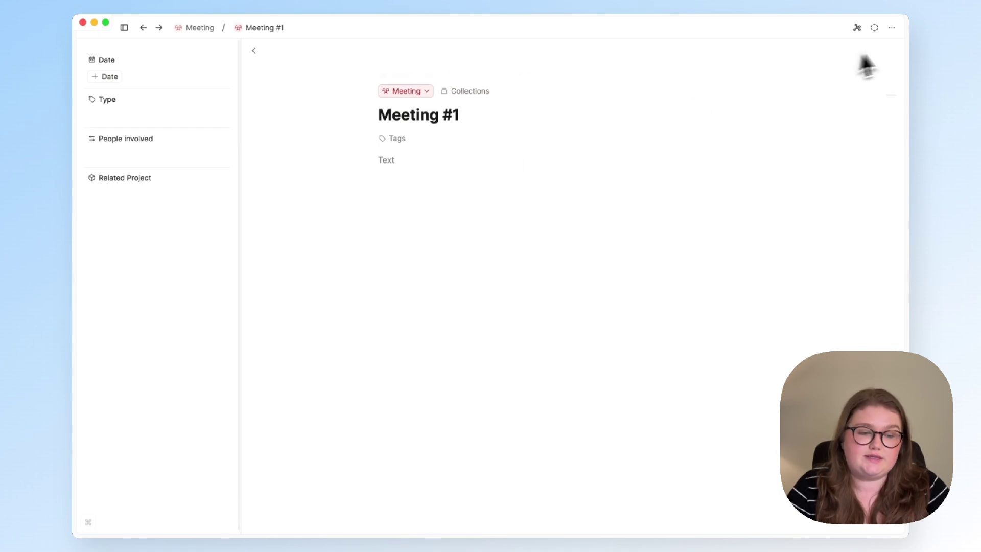
# Open the Meeting Object Settings at the Define templates section and glance at its help.
pyautogui.click(893, 31)
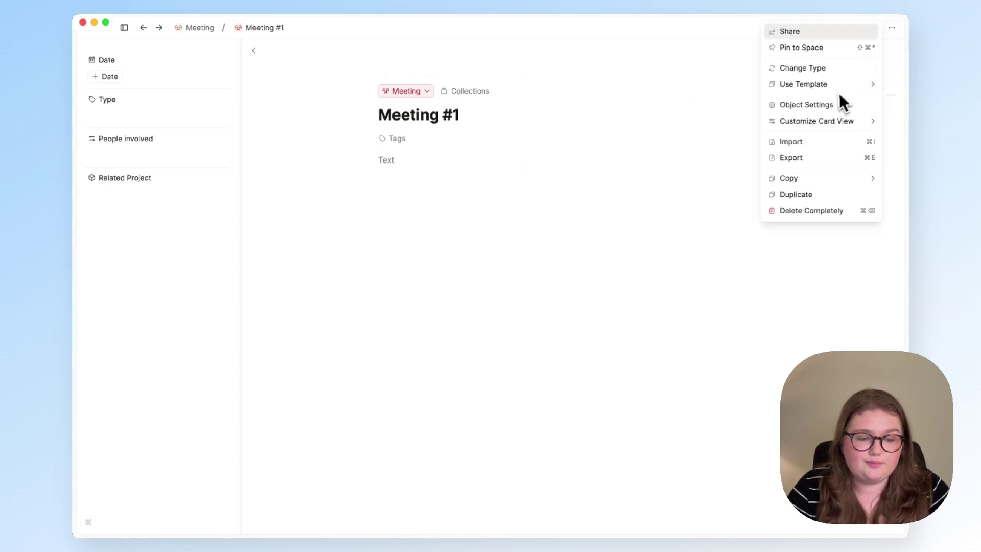
pyautogui.click(816, 106)
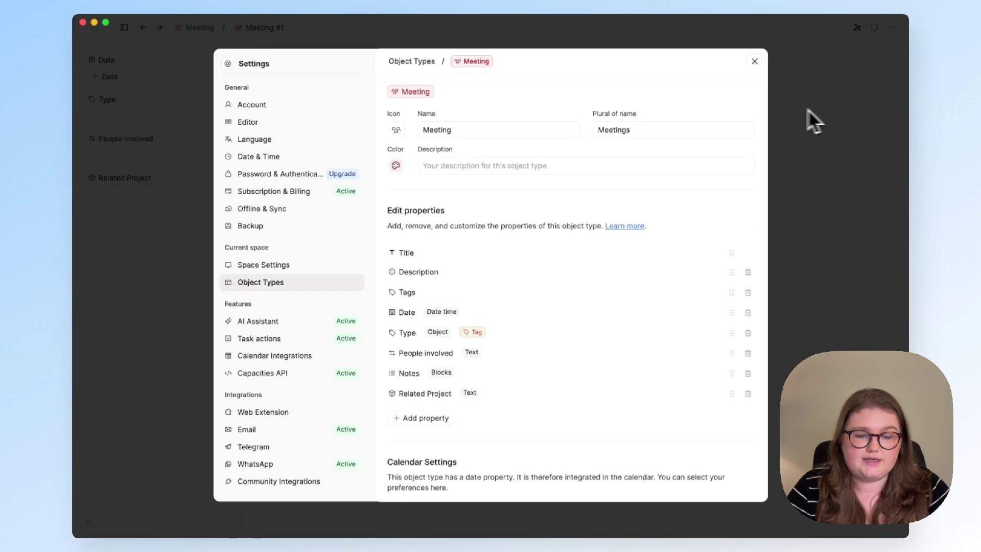
pyautogui.scroll(-5, 567, 303)
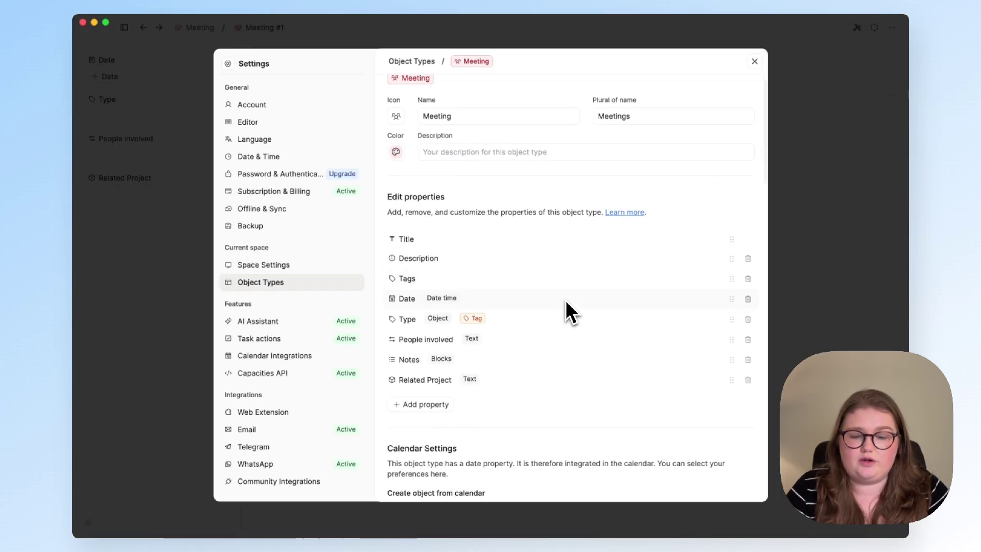
pyautogui.scroll(-12, 566, 303)
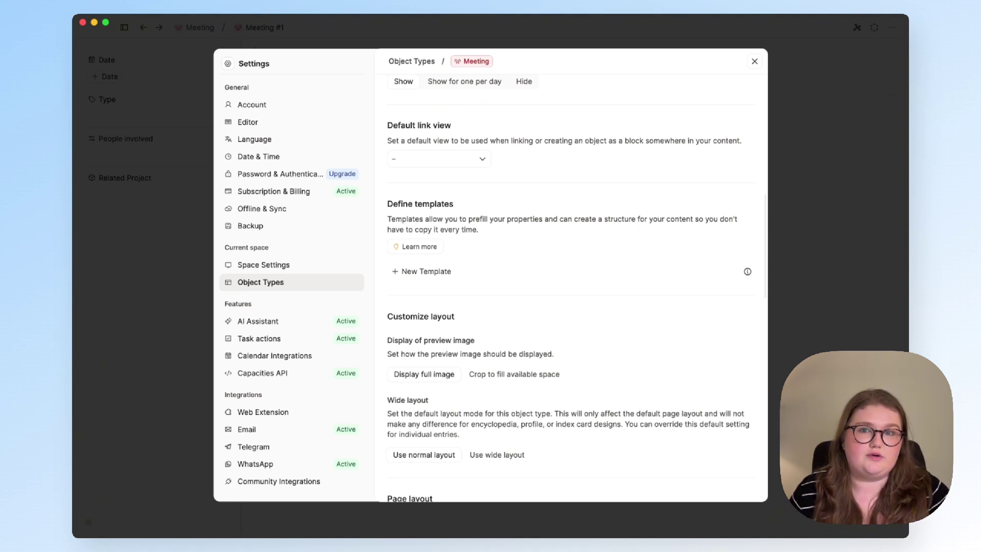
pyautogui.click(428, 248)
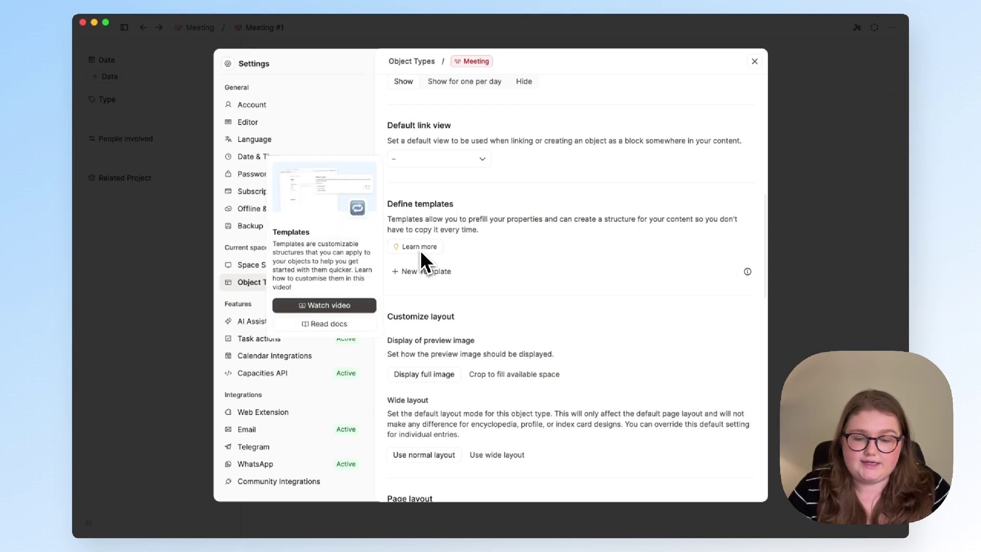
pyautogui.click(383, 264)
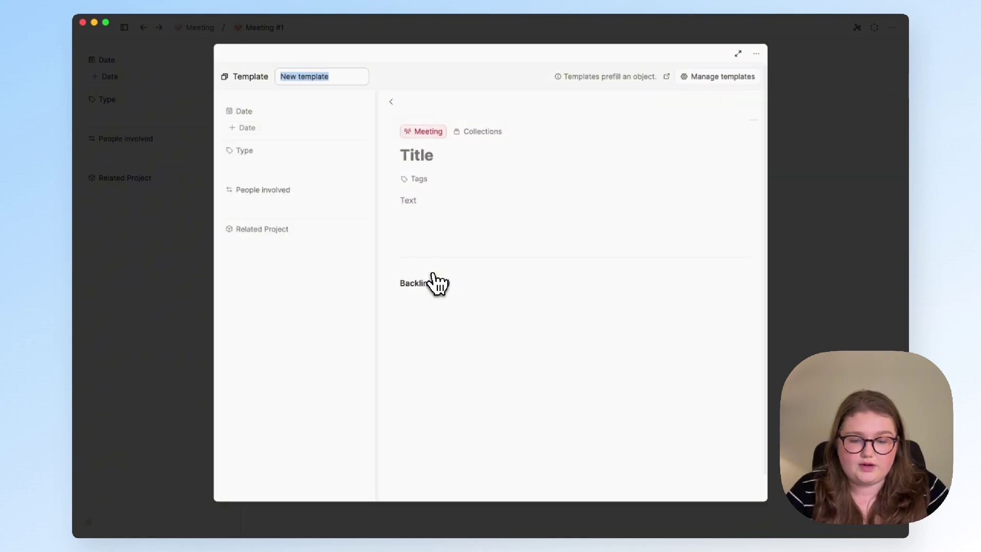
# Rename the template to '1:1 Template' and paste the meeting headings into its body.
pyautogui.tripleClick(321, 77)
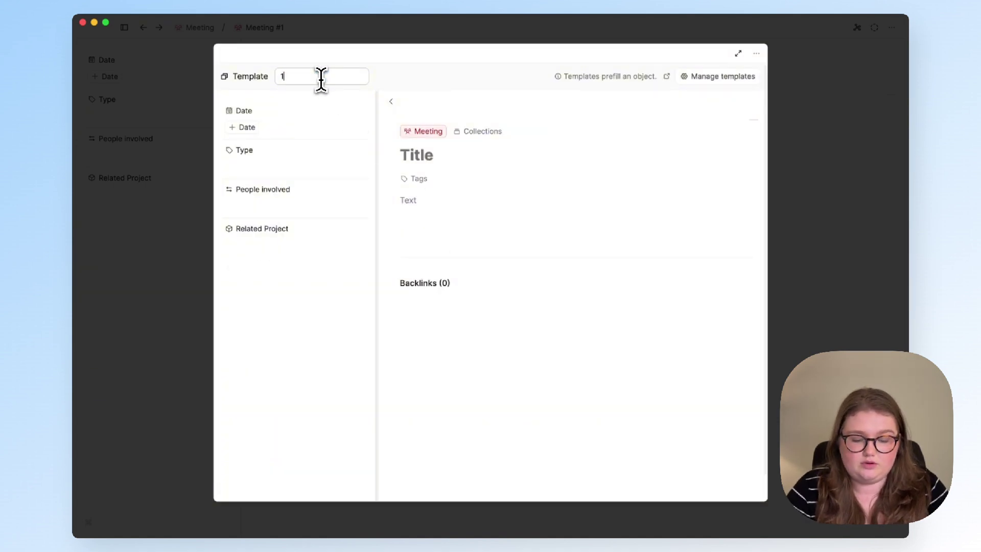
pyautogui.write('1:1 Template')
pyautogui.click(437, 199)
pyautogui.press('super+v')
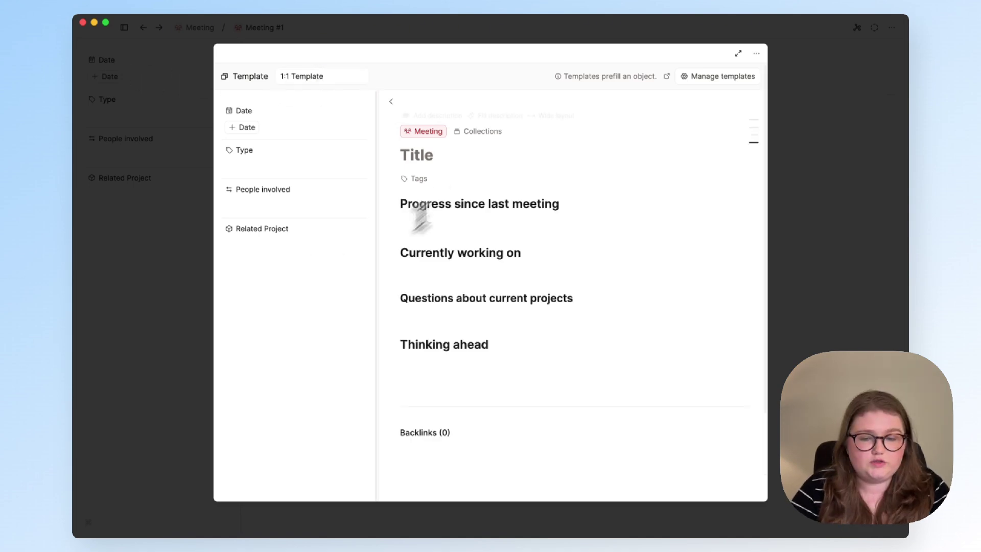
# Create a 'Marketing Monthly' template with type Marketing Monthly and start adding people involved.
pyautogui.click(698, 80)
pyautogui.scroll(-10, 513, 299)
pyautogui.click(418, 294)
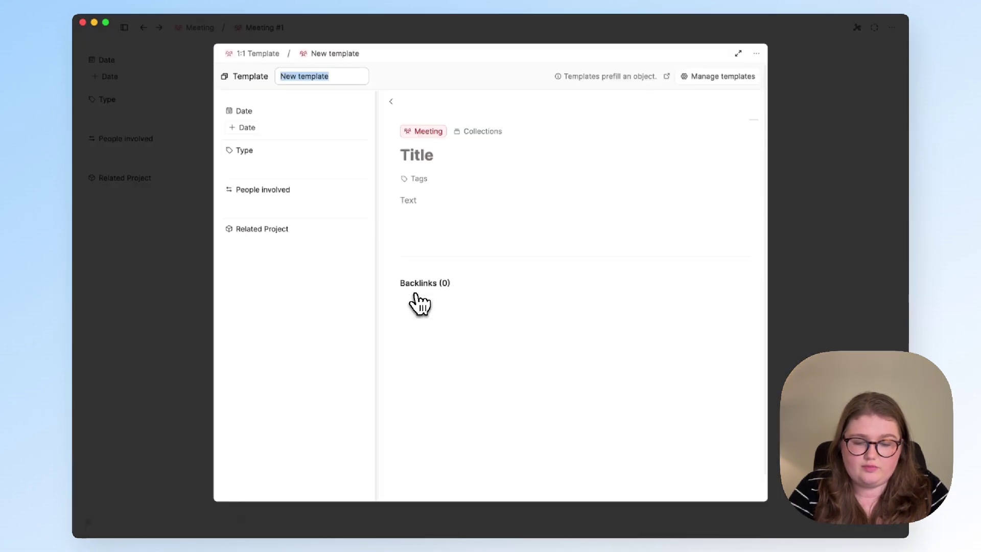
pyautogui.write('Marketing Monthly')
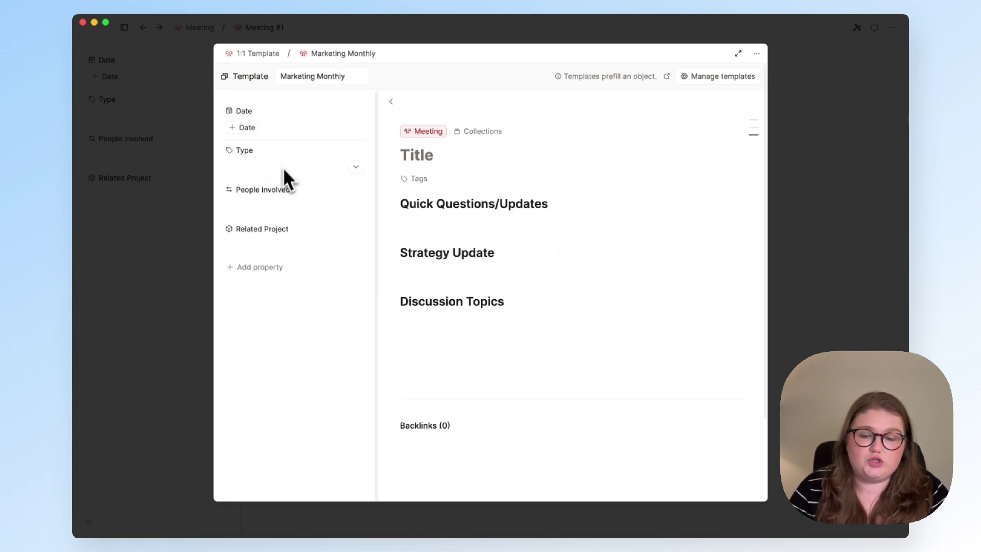
pyautogui.click(298, 167)
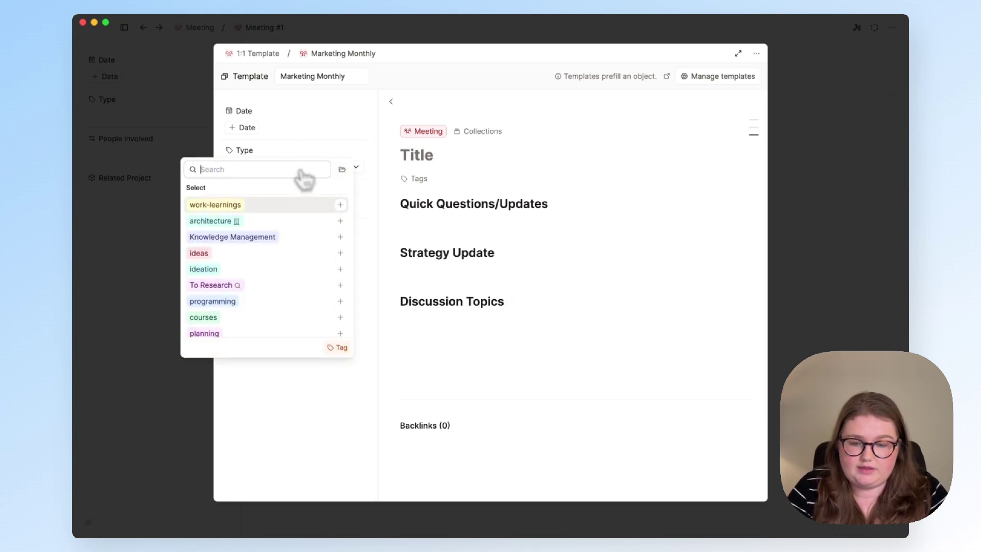
pyautogui.write('mark')
pyautogui.click(284, 238)
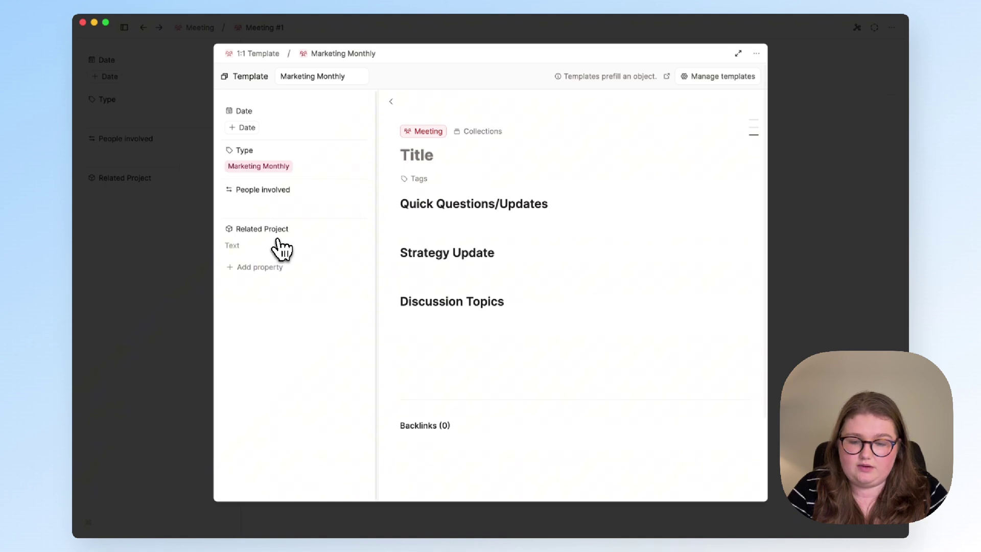
pyautogui.click(278, 208)
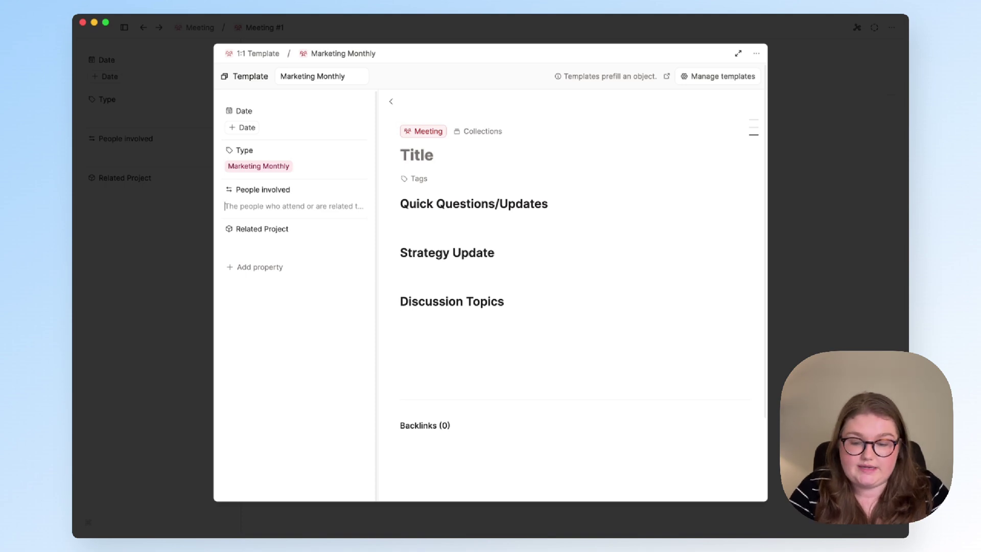
pyautogui.write('@')
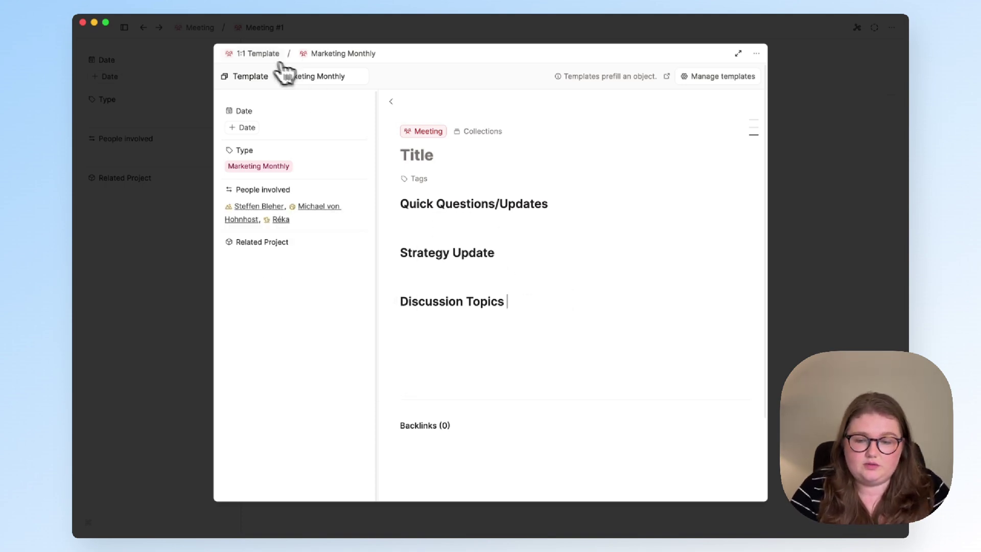
# Set the 1:1 Template's type to 1:1 and close the template editor.
pyautogui.click(255, 54)
pyautogui.click(299, 167)
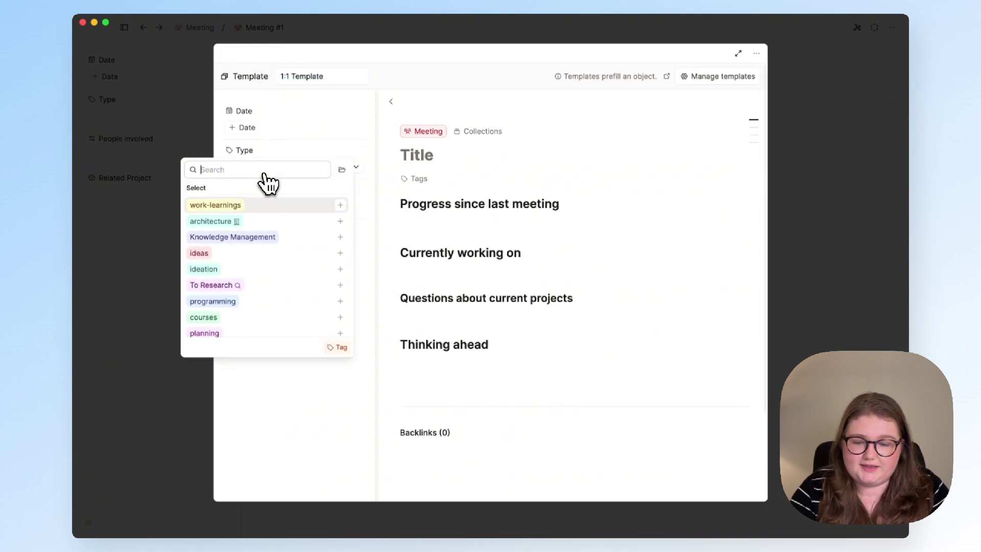
pyautogui.write('1:')
pyautogui.click(254, 235)
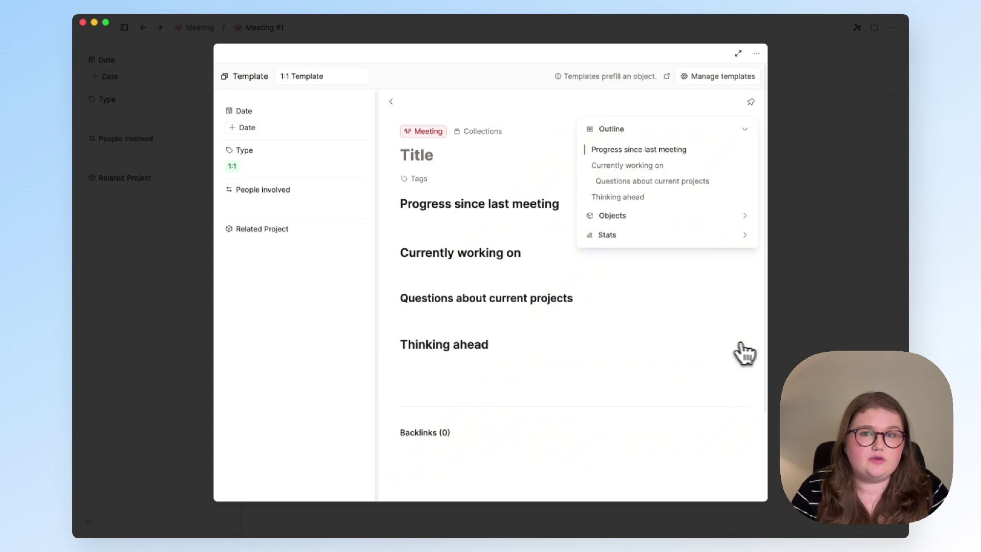
pyautogui.click(791, 342)
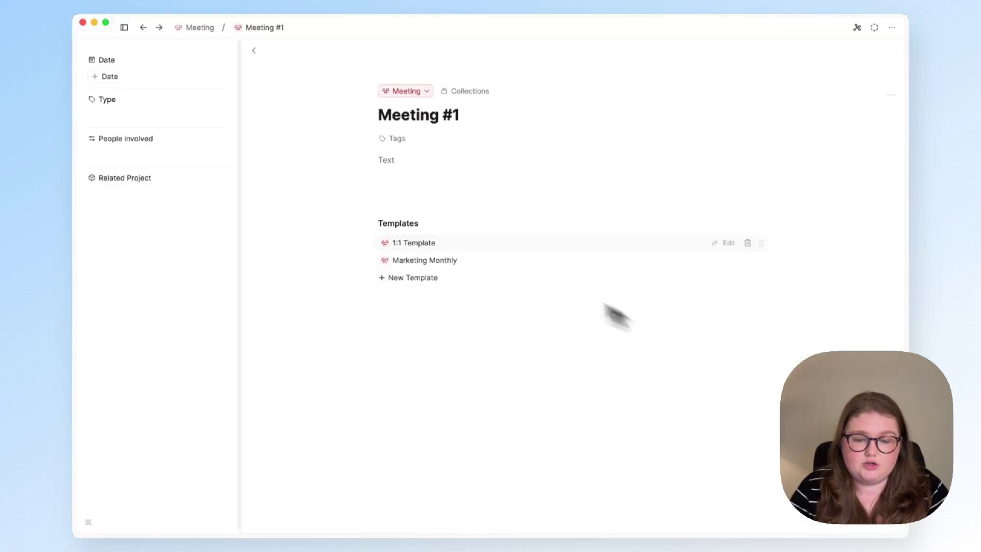
# Apply the Marketing Monthly template from Meeting #1's Templates list.
pyautogui.click(448, 263)
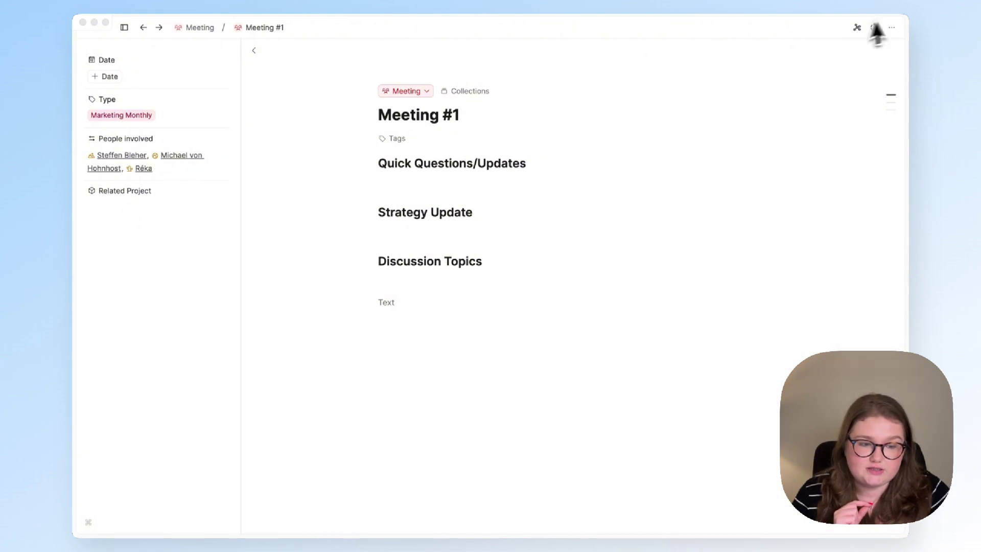
pyautogui.click(892, 31)
pyautogui.click(891, 31)
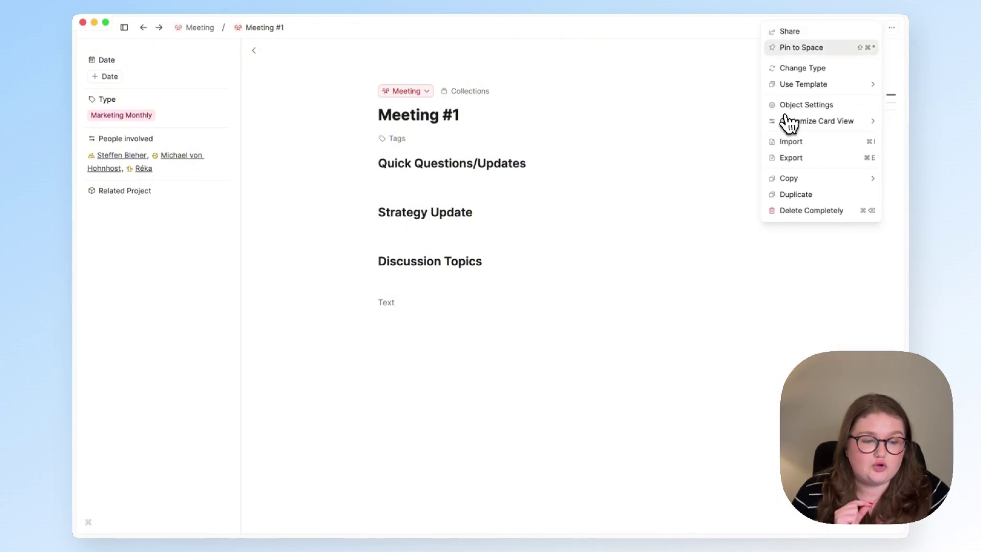
pyautogui.click(841, 106)
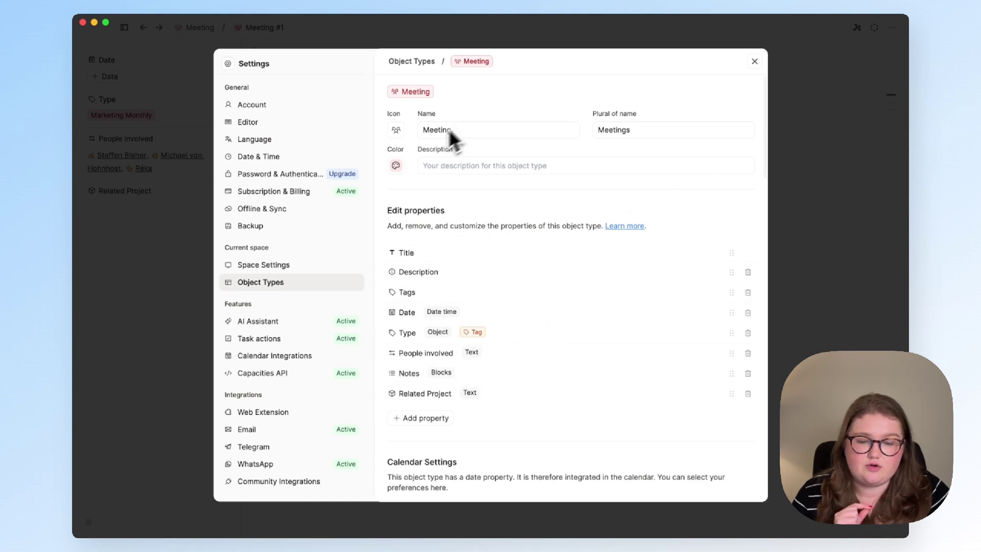
pyautogui.scroll(-1, 621, 217)
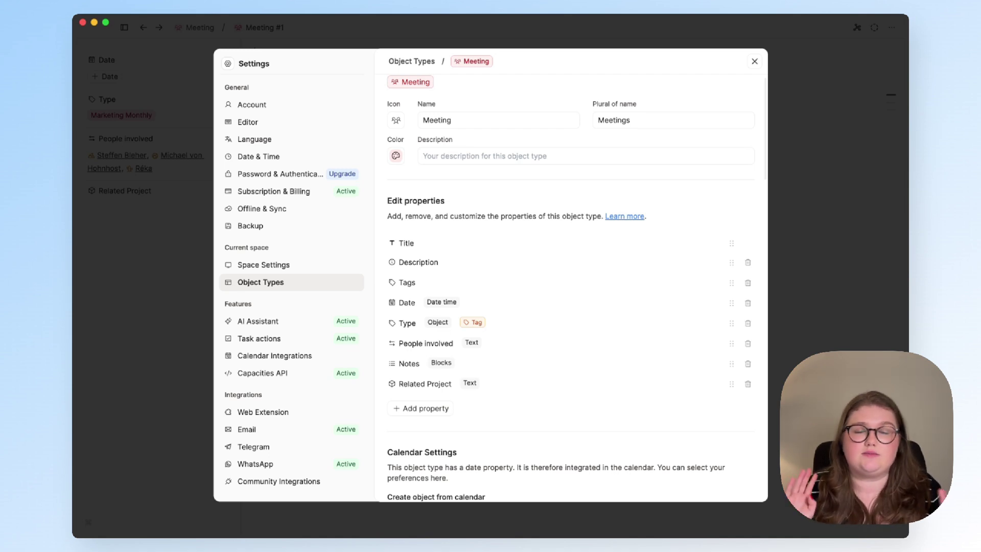
pyautogui.scroll(-6, 623, 214)
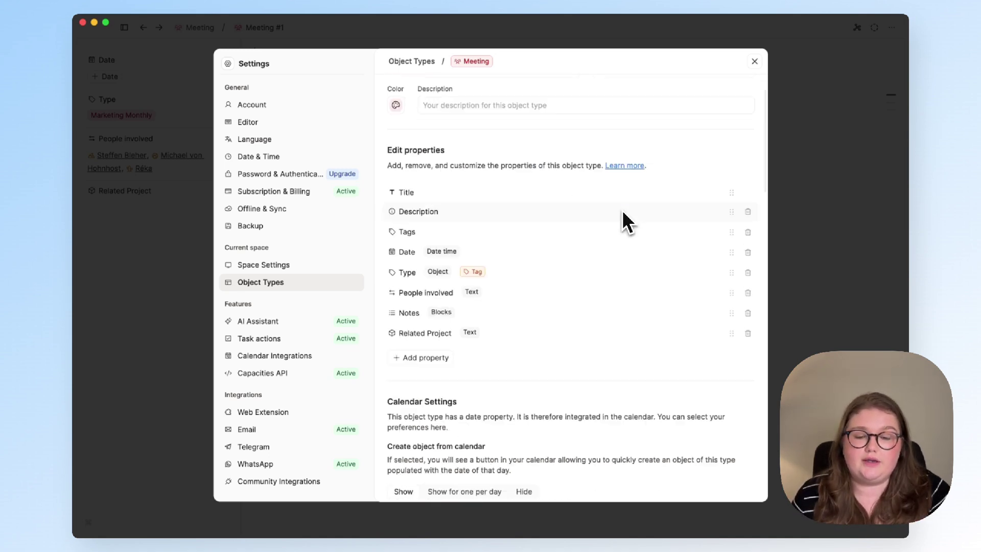
pyautogui.scroll(-2, 624, 213)
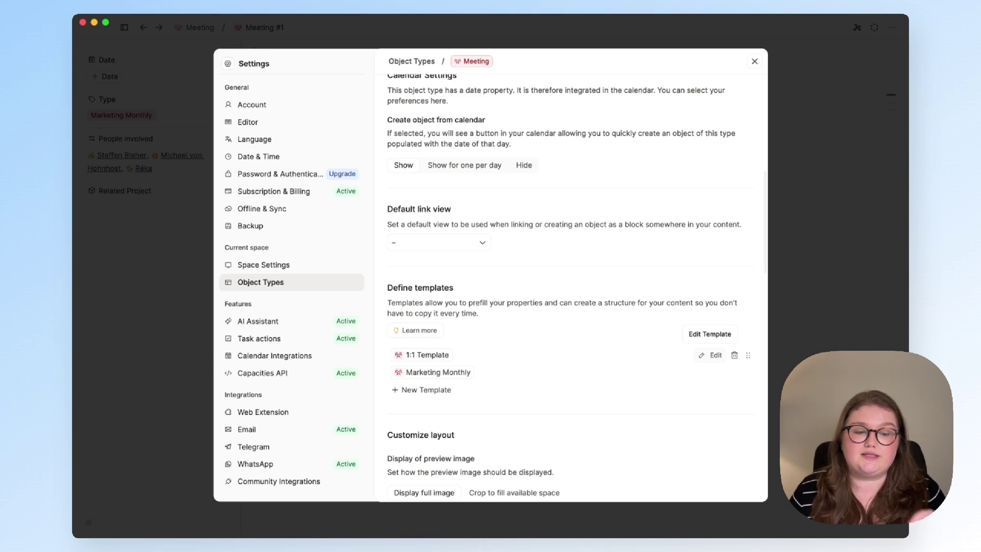
pyautogui.scroll(3, 711, 359)
pyautogui.scroll(4, 710, 359)
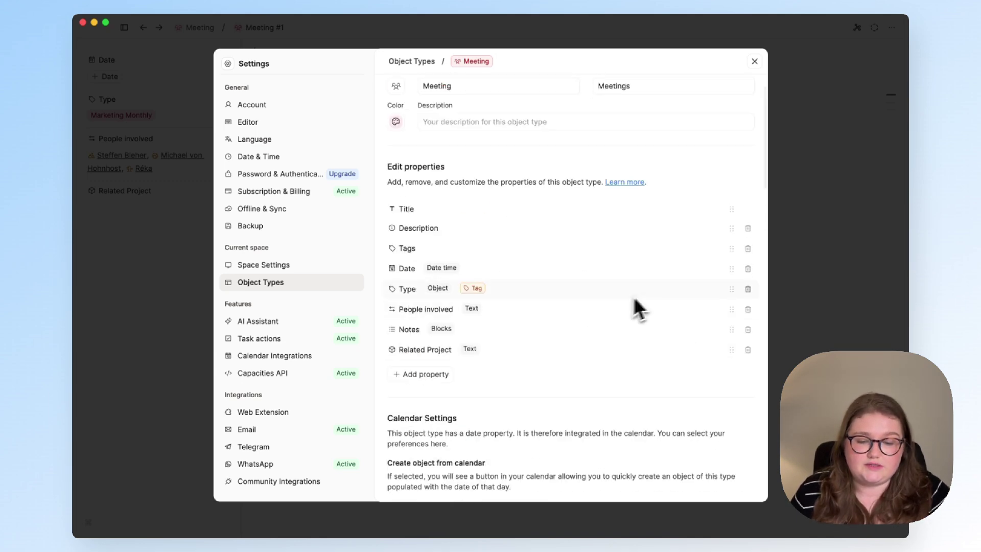
pyautogui.click(776, 281)
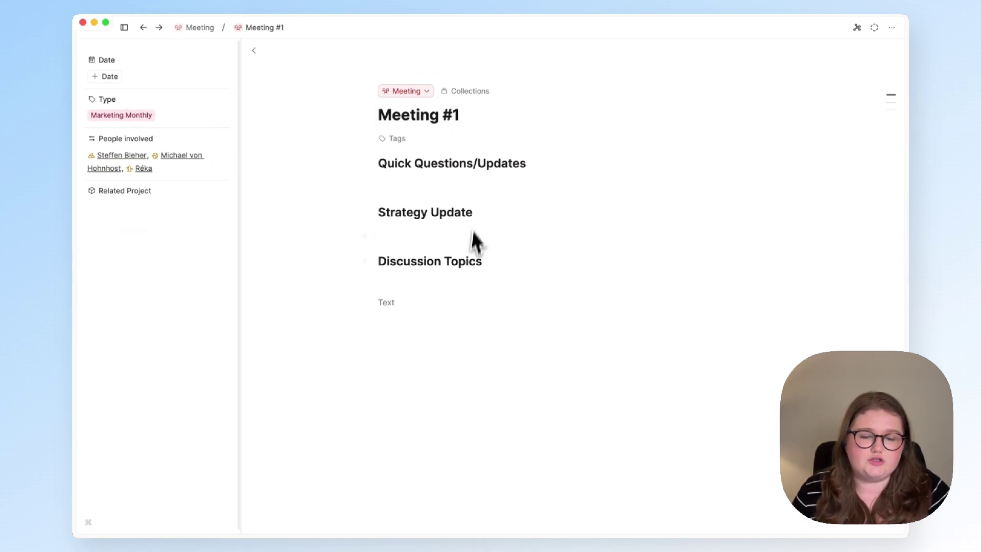
# Select part of the Discussion Topics heading text, then clear the selection.
pyautogui.moveTo(427, 261); pyautogui.dragTo(469, 261)
pyautogui.click(503, 267)
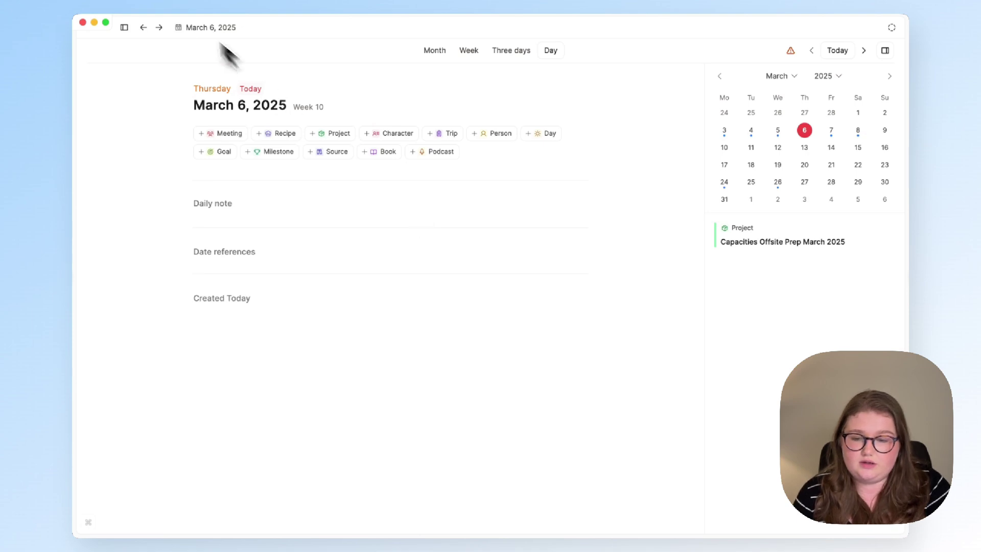
# Add a Google Calendar integration in Settings > Calendar Integrations and allow Google access.
pyautogui.click(124, 27)
pyautogui.click(86, 525)
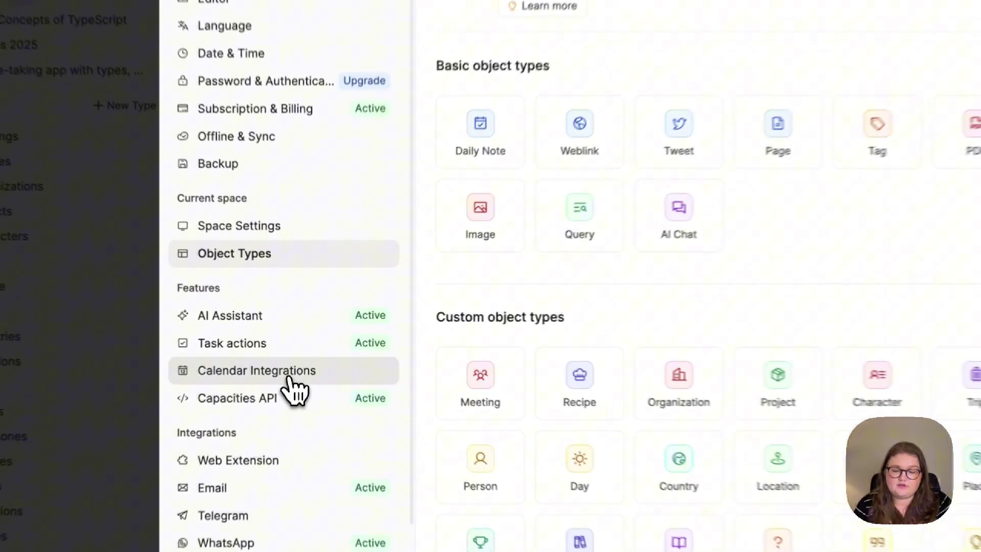
pyautogui.click(281, 357)
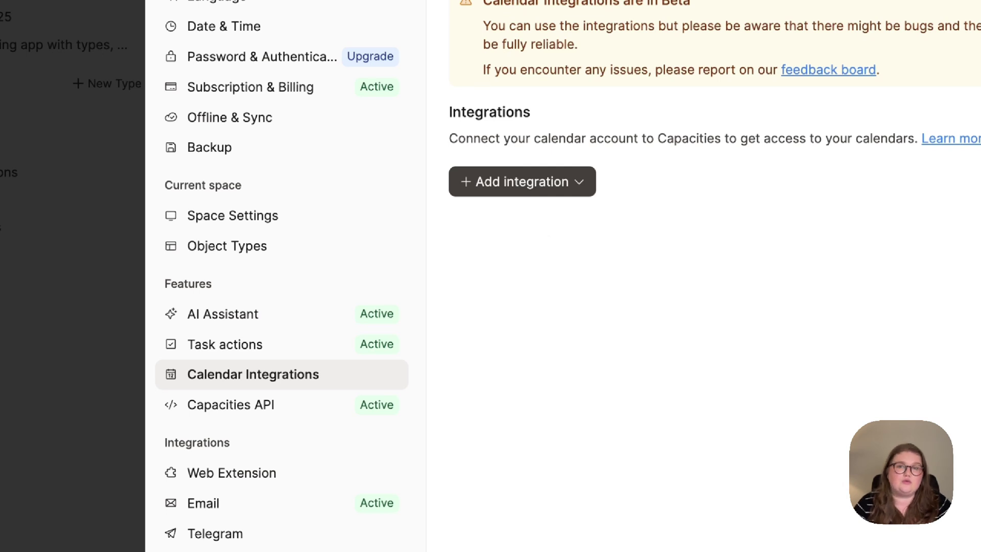
pyautogui.click(539, 188)
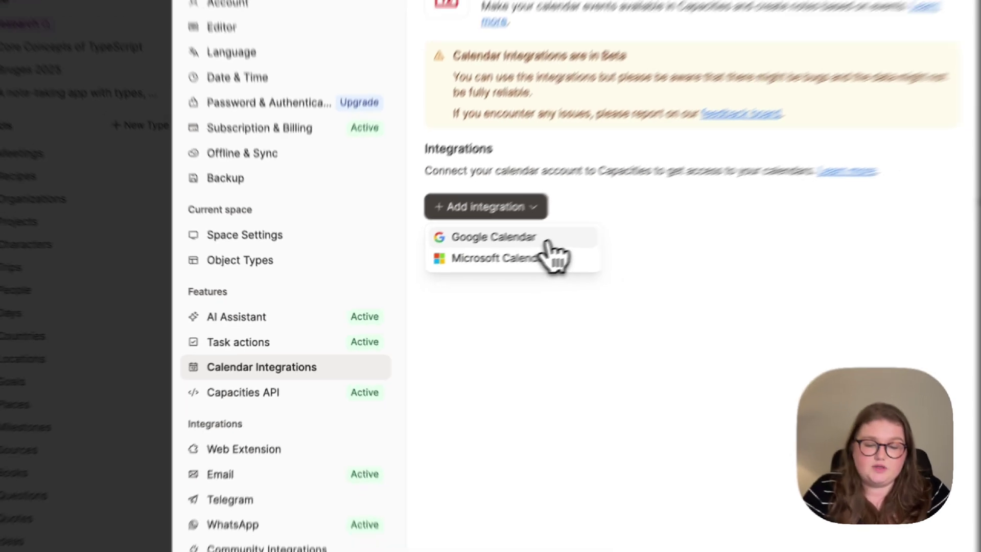
pyautogui.click(564, 217)
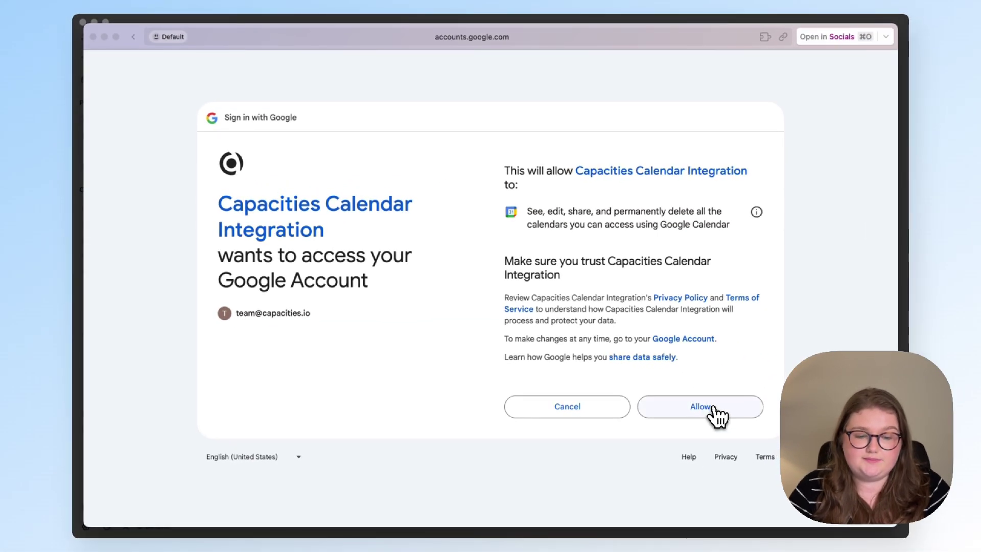
pyautogui.click(729, 411)
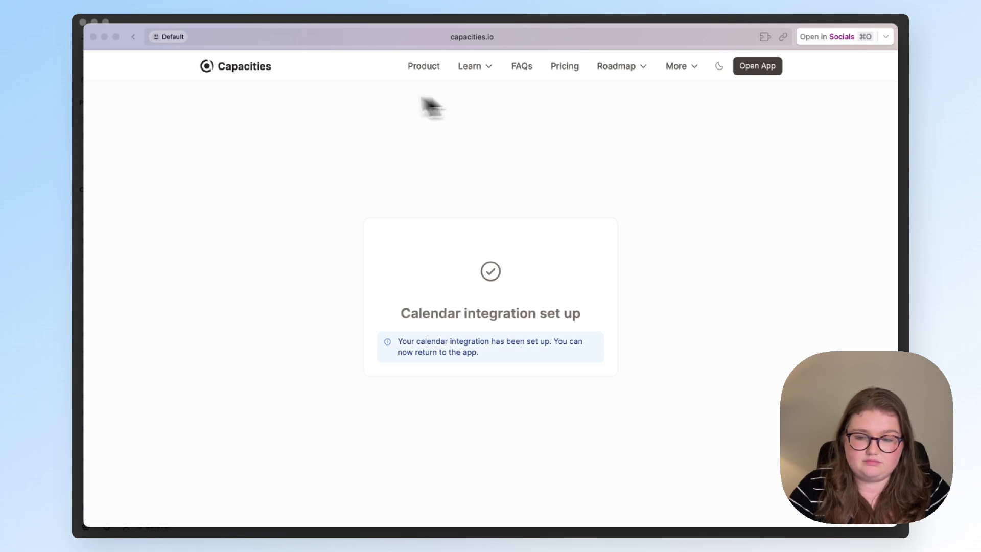
pyautogui.scroll(-2, 486, 307)
pyautogui.scroll(-2, 486, 307)
pyautogui.scroll(5, 486, 307)
# Hide the Capacities Team calendar, show the Work calendar in chosen spaces, then close Settings.
pyautogui.scroll(-4, 486, 307)
pyautogui.scroll(-1, 486, 306)
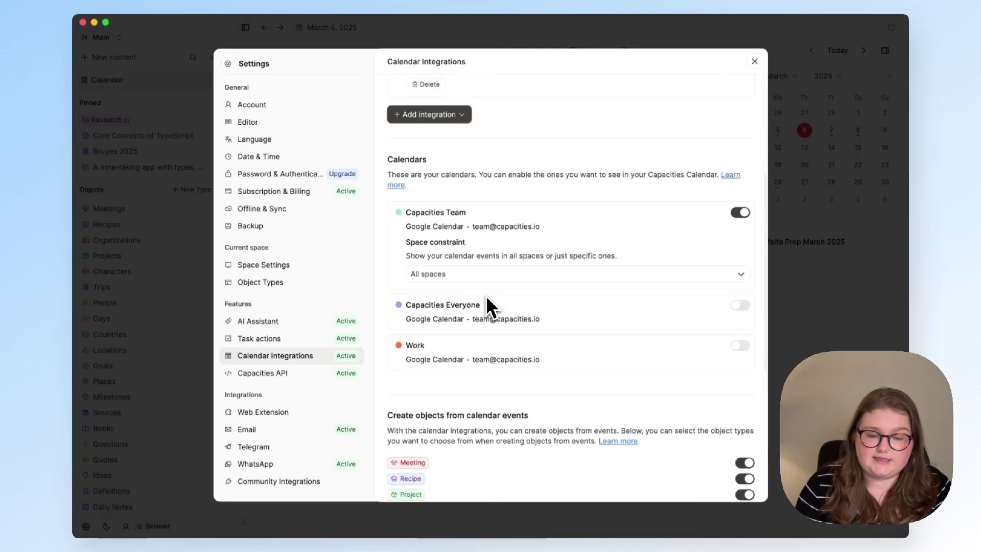
pyautogui.click(740, 214)
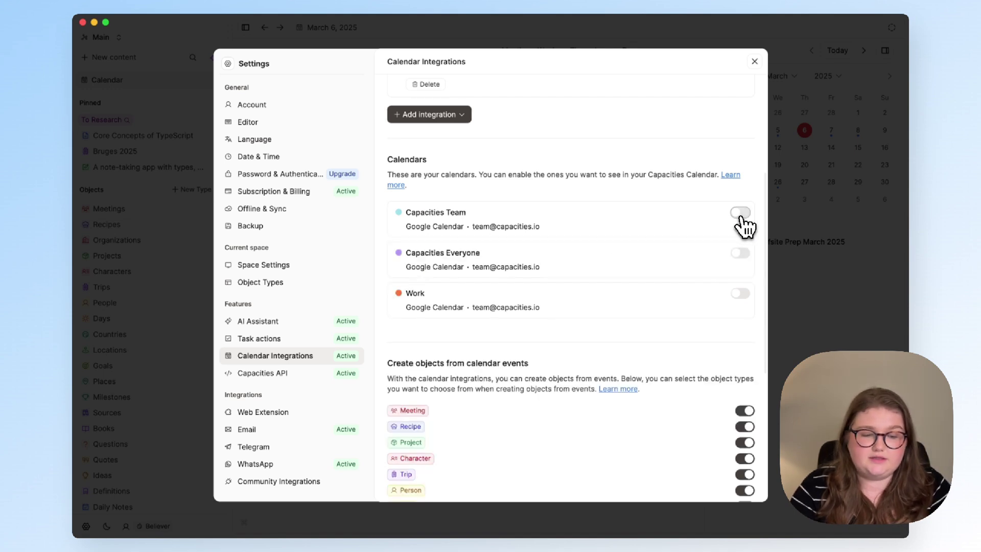
pyautogui.click(740, 293)
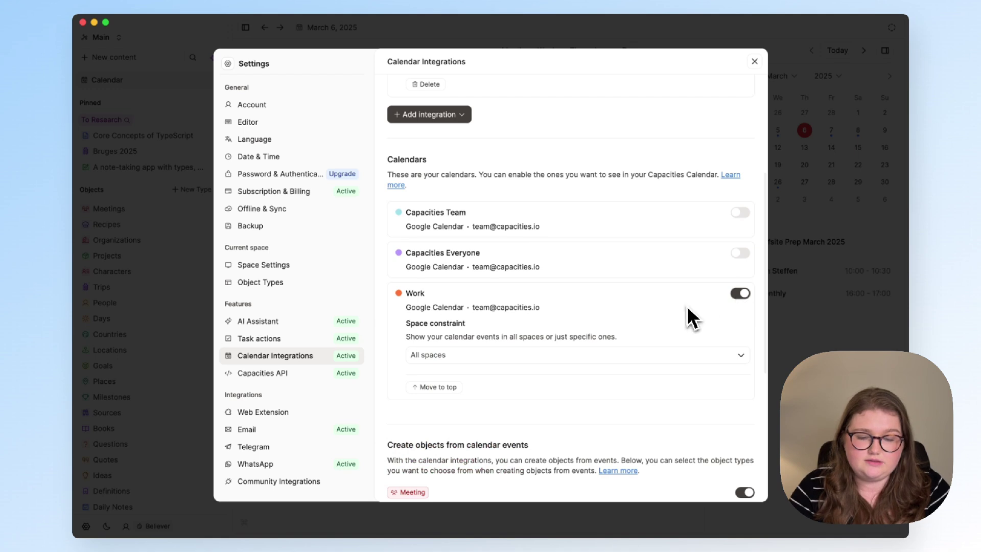
pyautogui.scroll(-3, 553, 337)
pyautogui.click(489, 279)
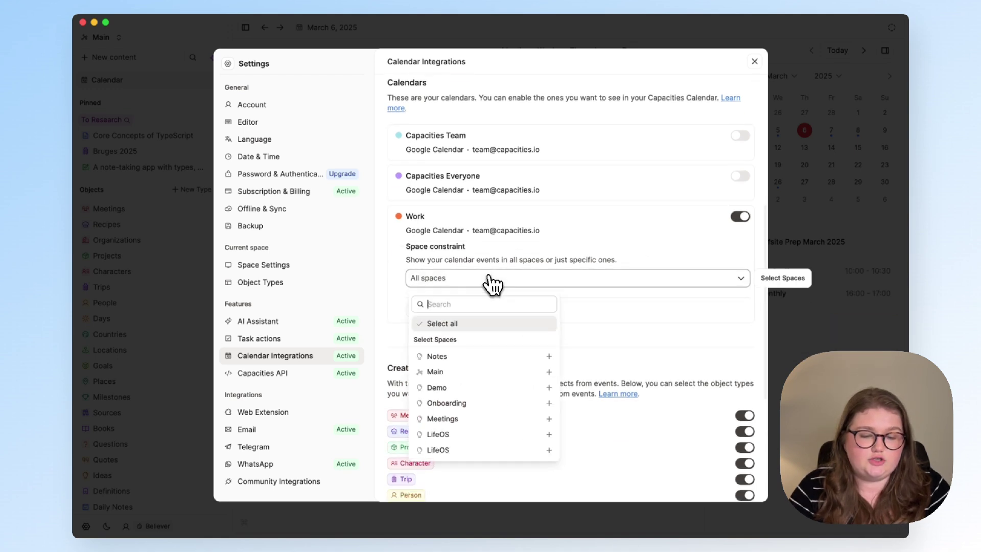
pyautogui.scroll(-5, 617, 316)
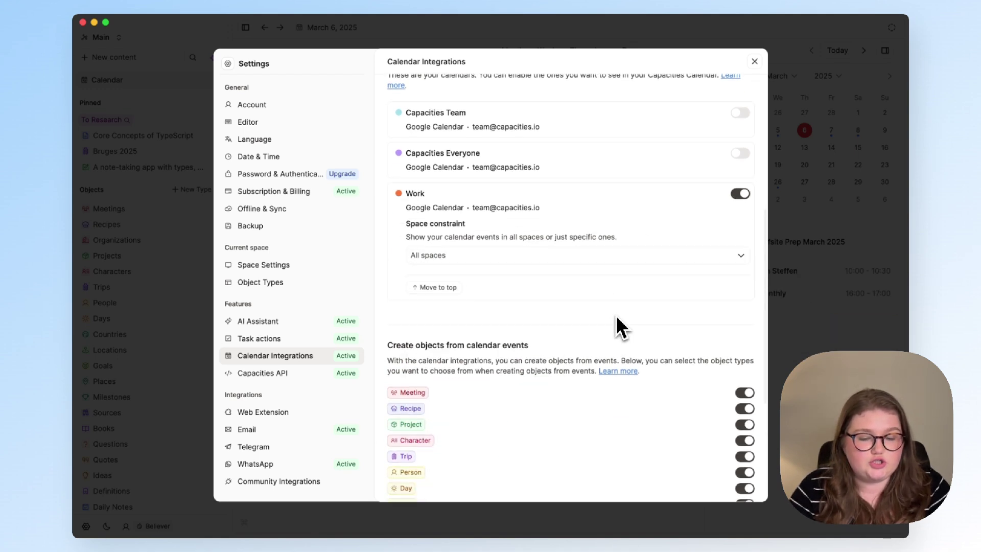
pyautogui.scroll(-1, 618, 327)
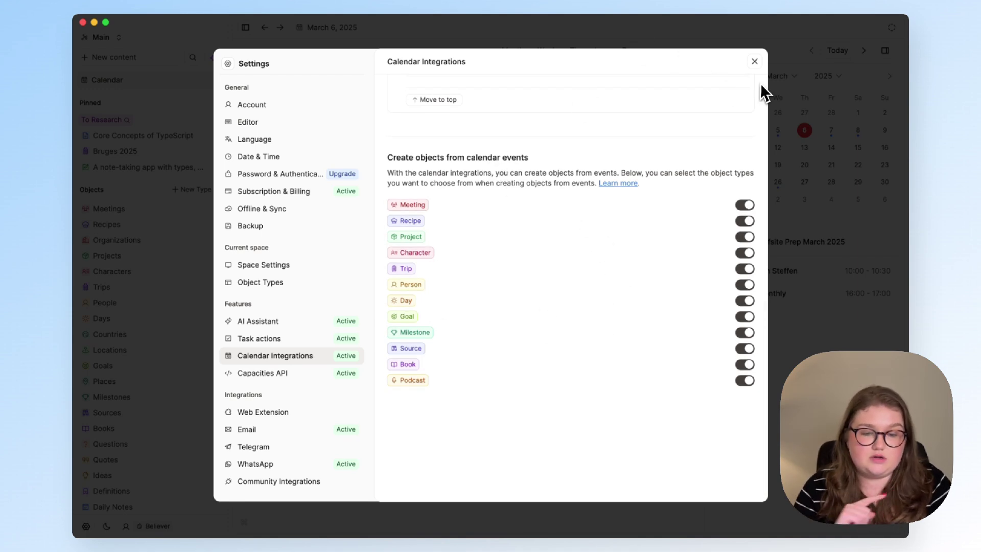
pyautogui.click(774, 181)
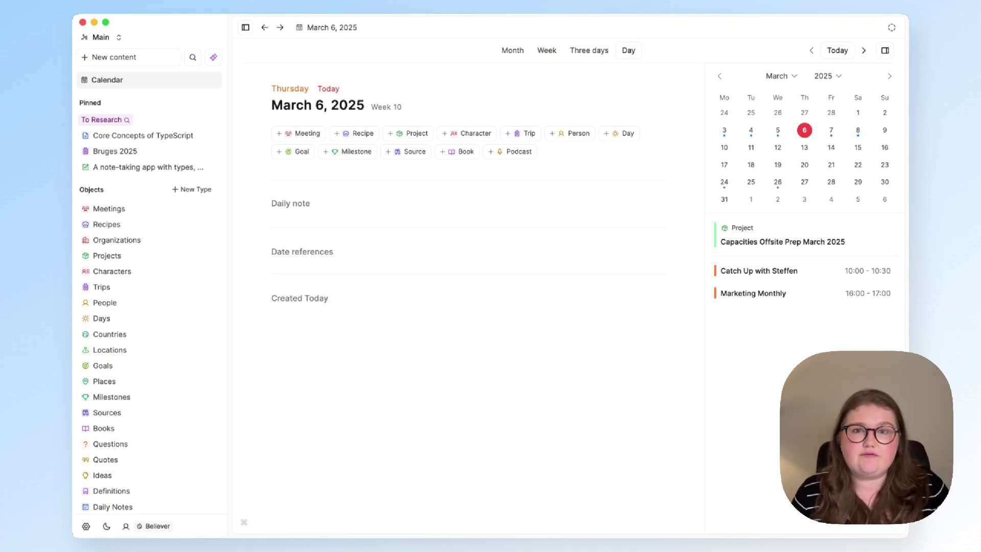
# Collapse the sidebar and start creating an object from the catch-up calendar event.
pyautogui.click(245, 27)
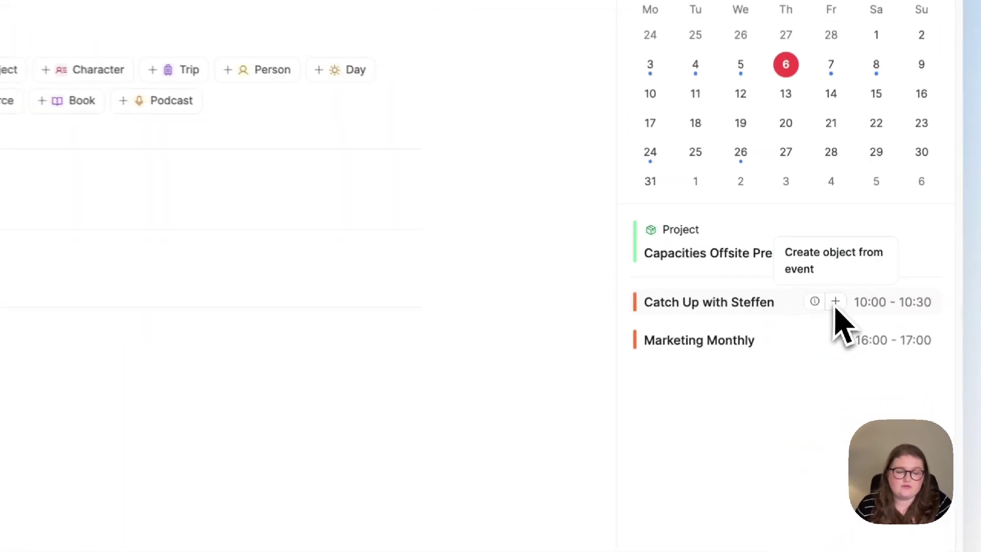
pyautogui.moveTo(818, 310)
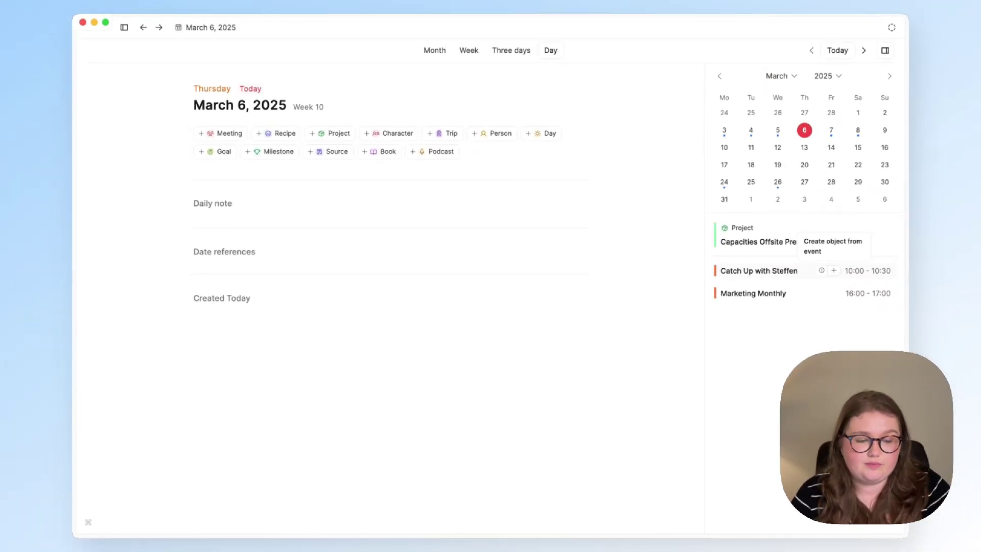
pyautogui.click(834, 270)
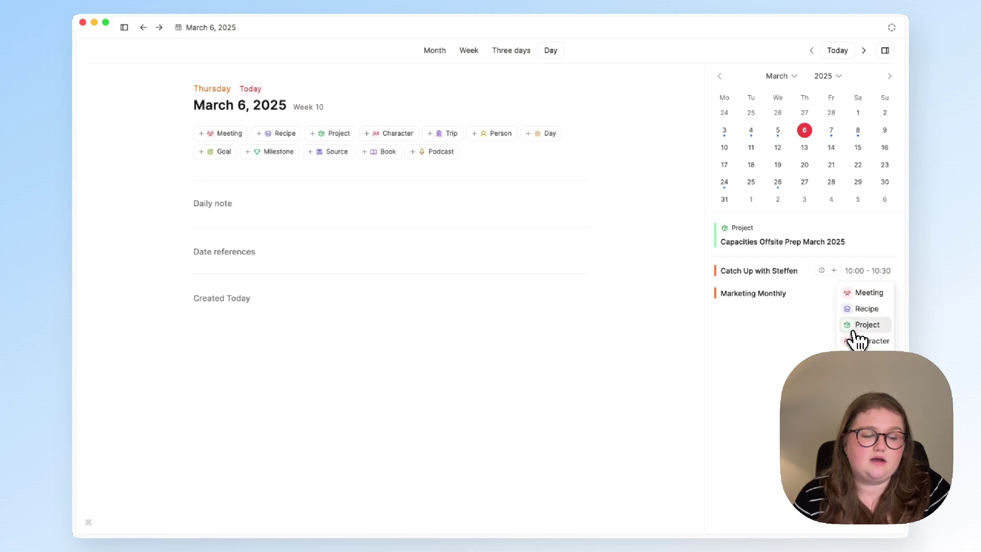
# Convert the March 6 catch-up event into a Meeting object.
pyautogui.scroll(-3, 853, 337)
pyautogui.scroll(3, 853, 339)
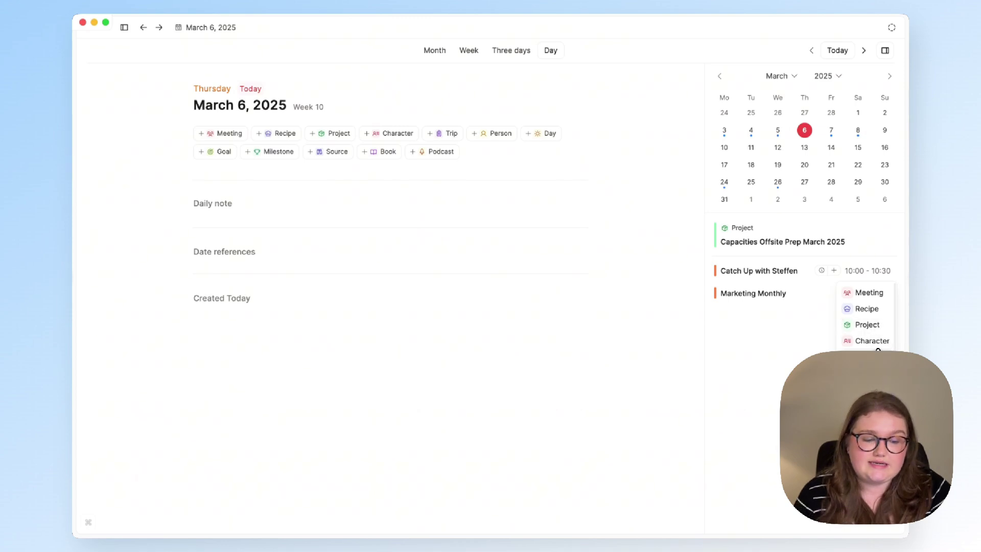
pyautogui.scroll(-3, 878, 342)
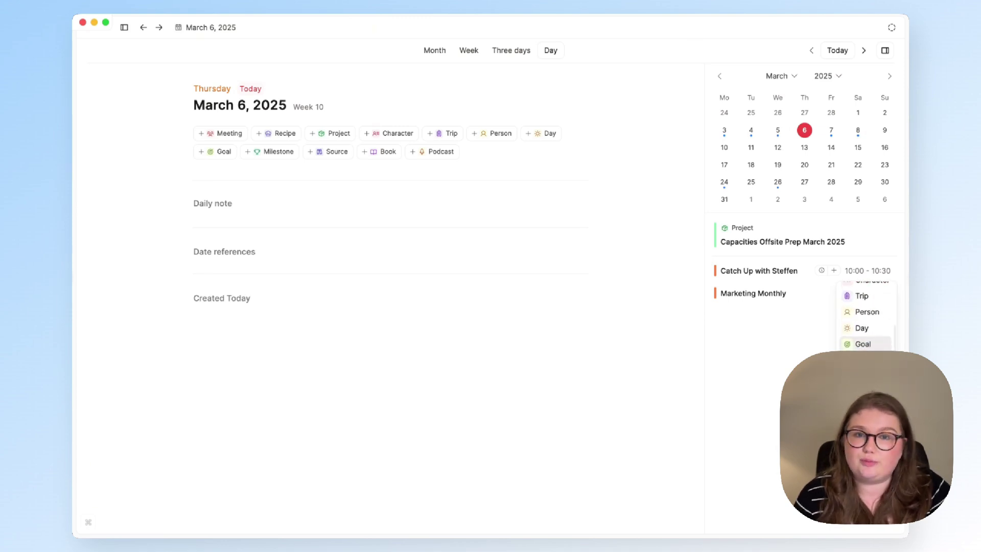
pyautogui.scroll(3, 869, 327)
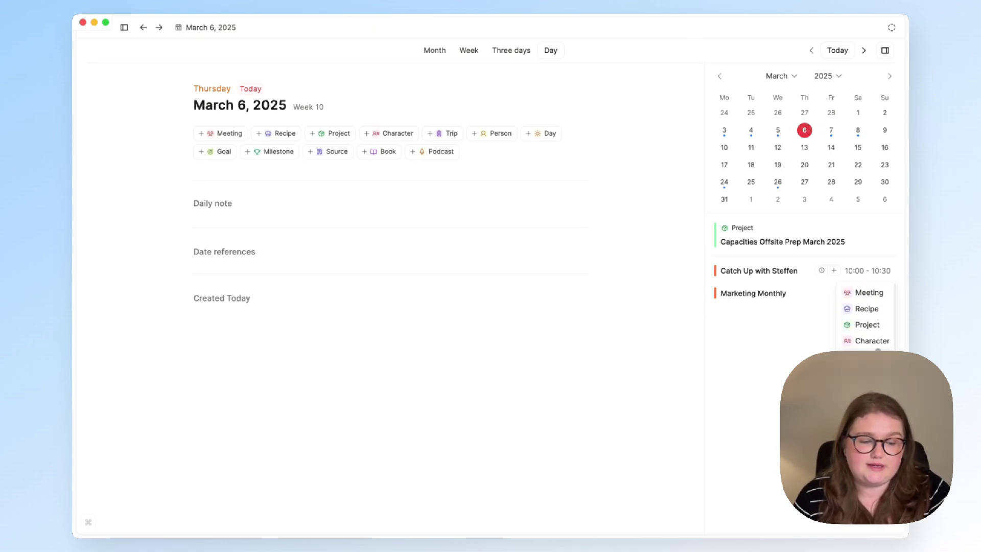
pyautogui.click(869, 294)
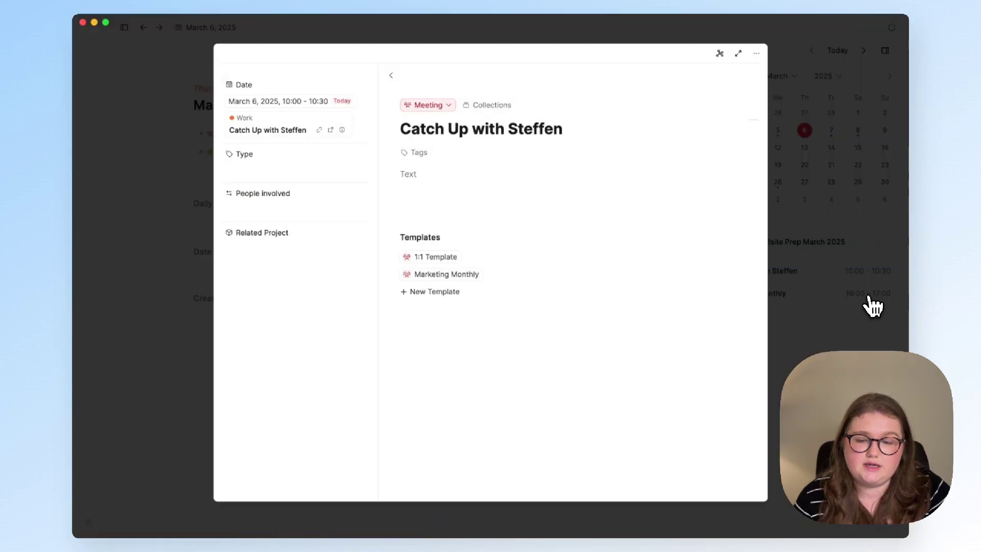
# Set the meeting's start time to 11am, so it runs 11:00–12:00 on March 6, 2025.
pyautogui.click(302, 110)
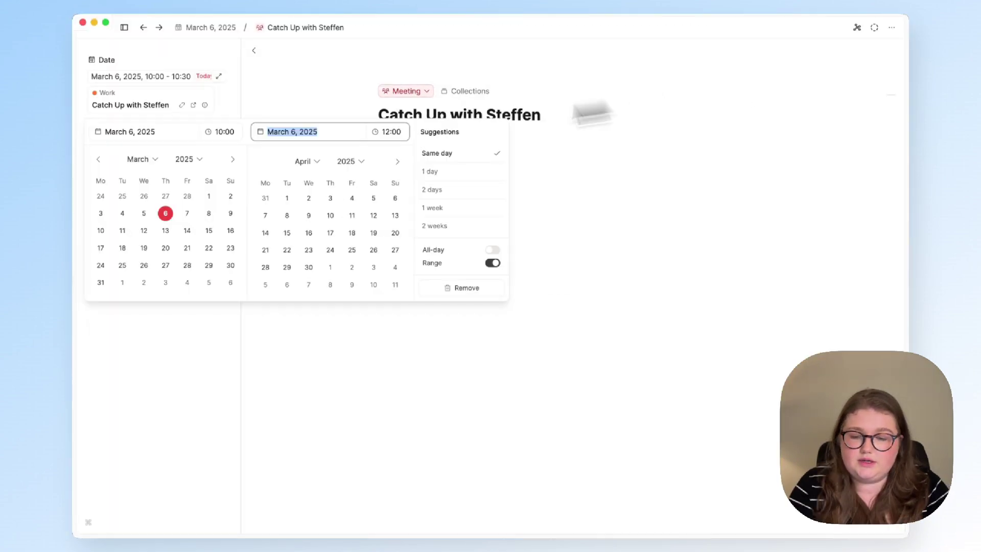
pyautogui.click(223, 132)
pyautogui.write('11am')
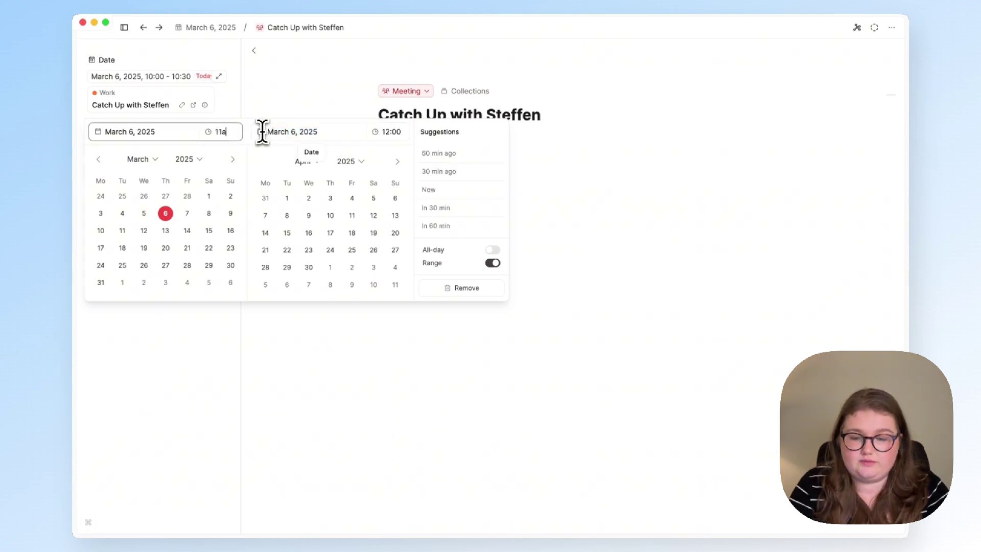
pyautogui.click(261, 132)
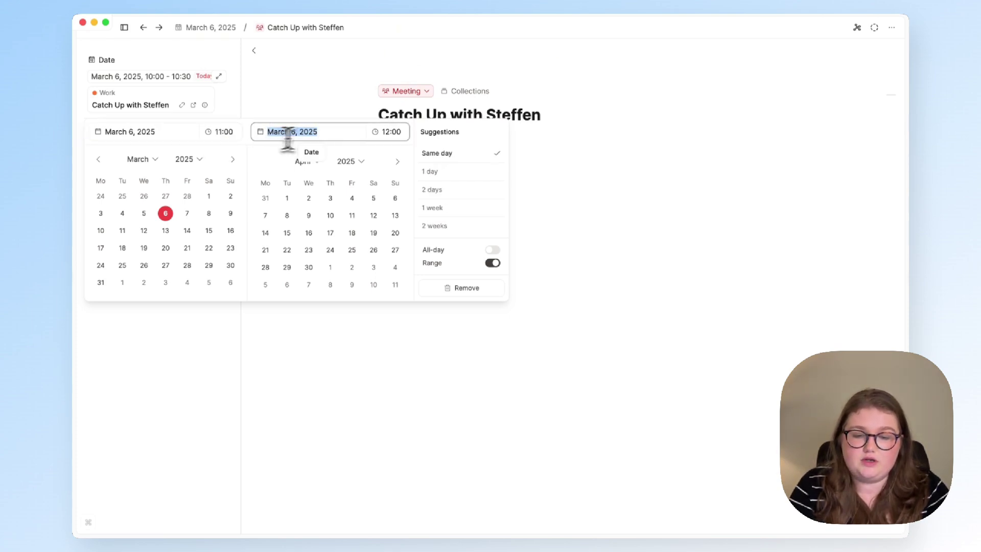
pyautogui.click(325, 349)
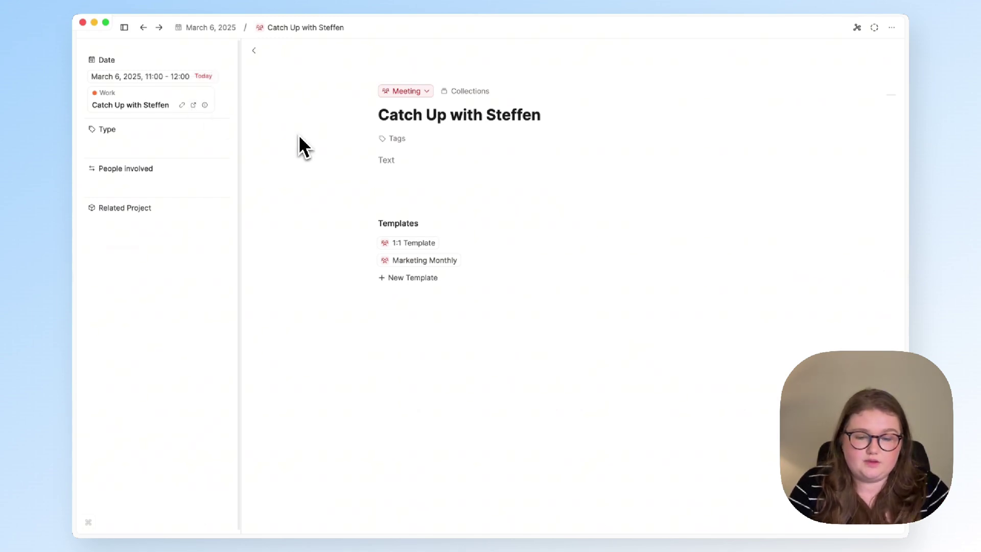
# Open the March 6 catch-up meeting full page, apply the 1:1 Template, then return to the day page.
pyautogui.press('super+bracketleft')
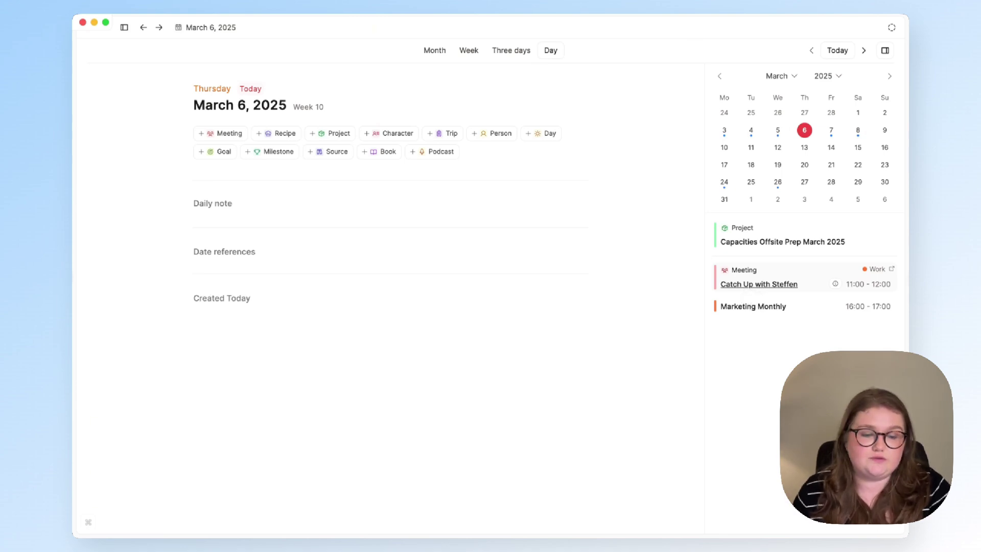
pyautogui.click(746, 289)
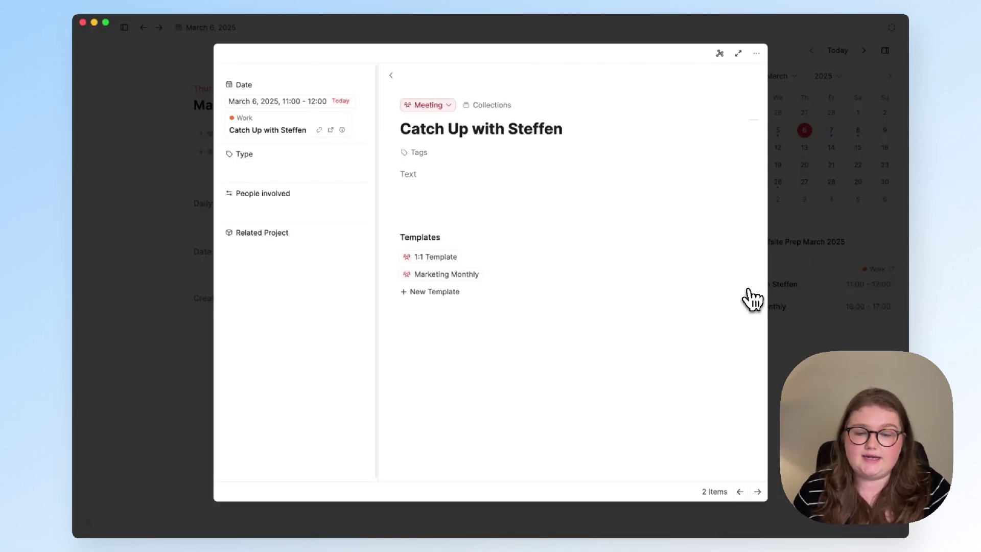
pyautogui.click(738, 54)
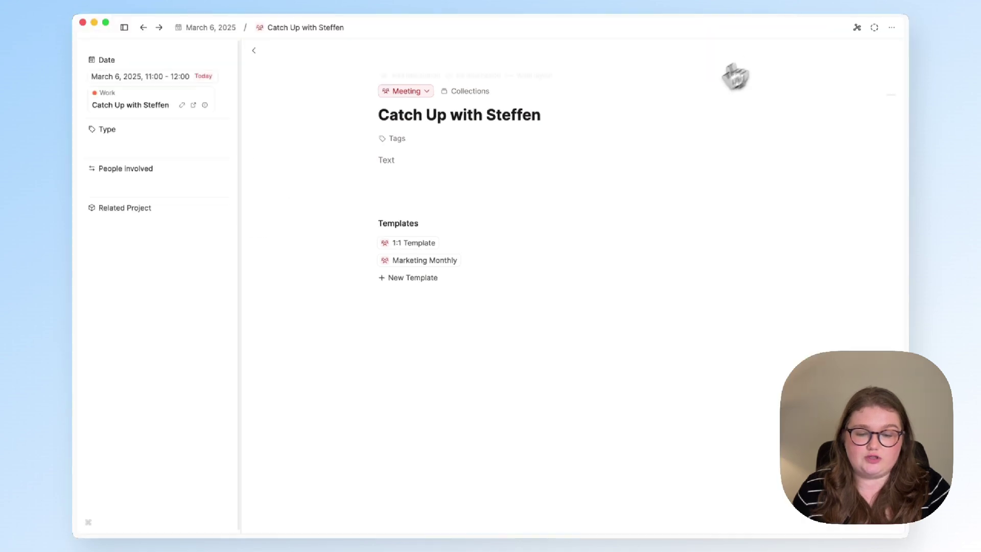
pyautogui.click(432, 242)
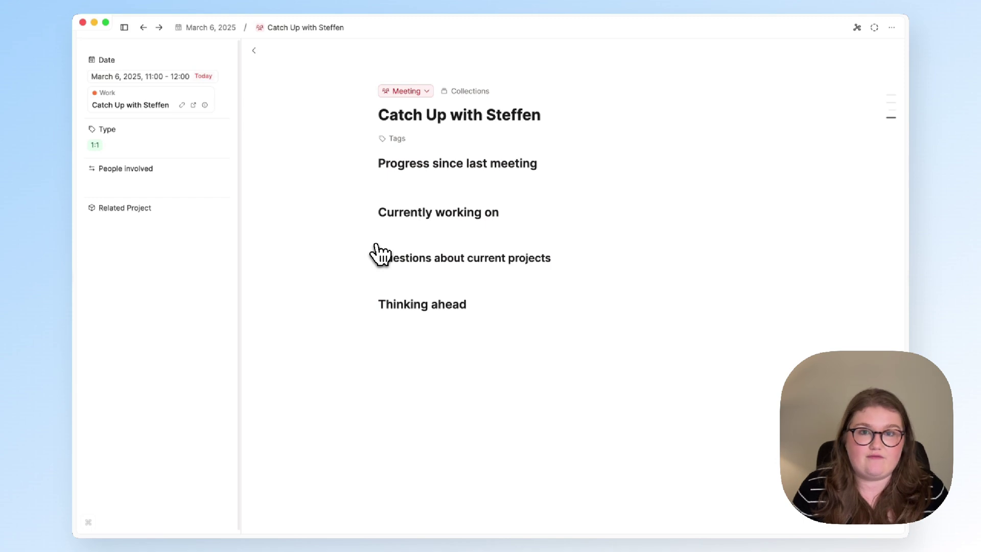
pyautogui.press('super+[')
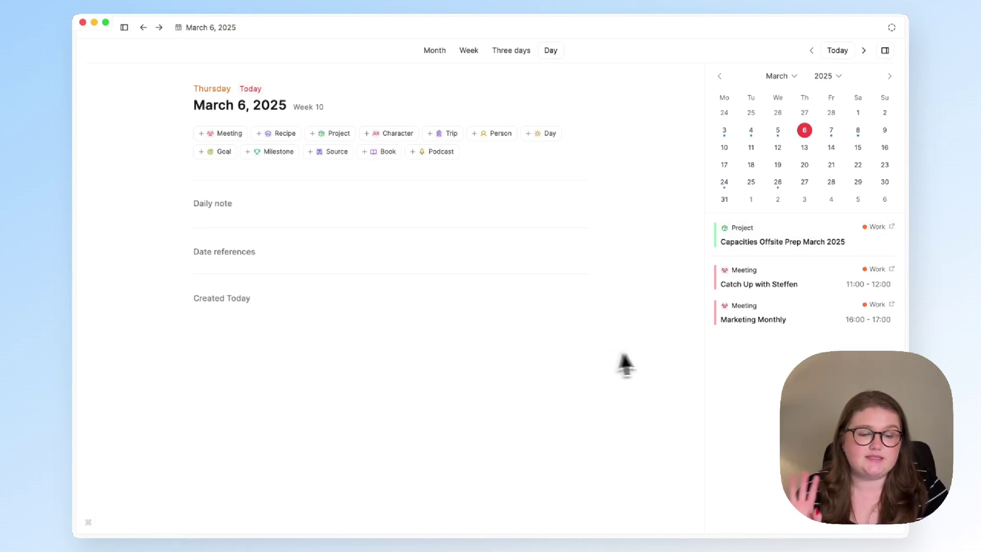
# Go to Monday, March 24, 2025 and bring up its 12:00 catch-up event.
pyautogui.click(724, 181)
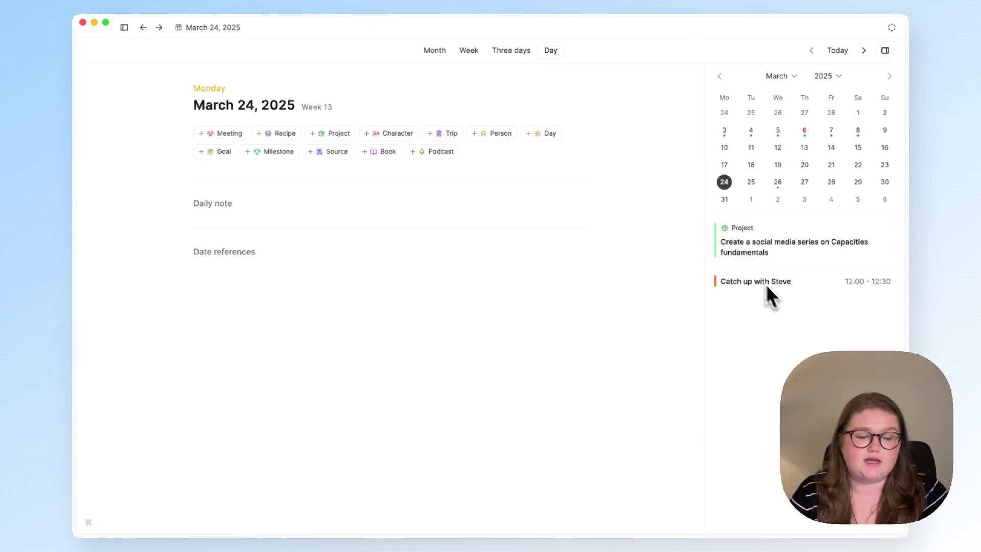
pyautogui.moveTo(781, 288)
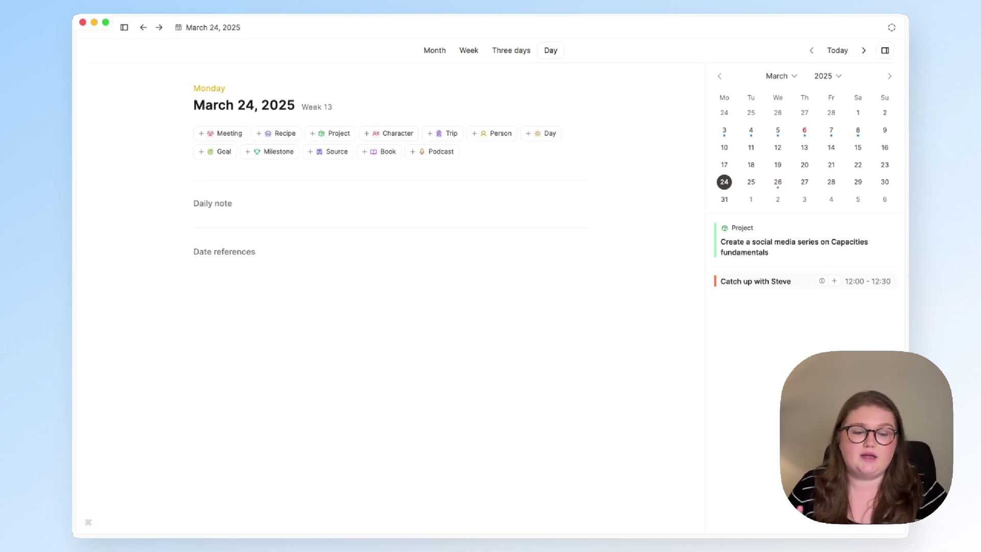
# Make the March 24 catch-up event a Meeting noting '- ask about Launch Merch status'.
pyautogui.click(834, 281)
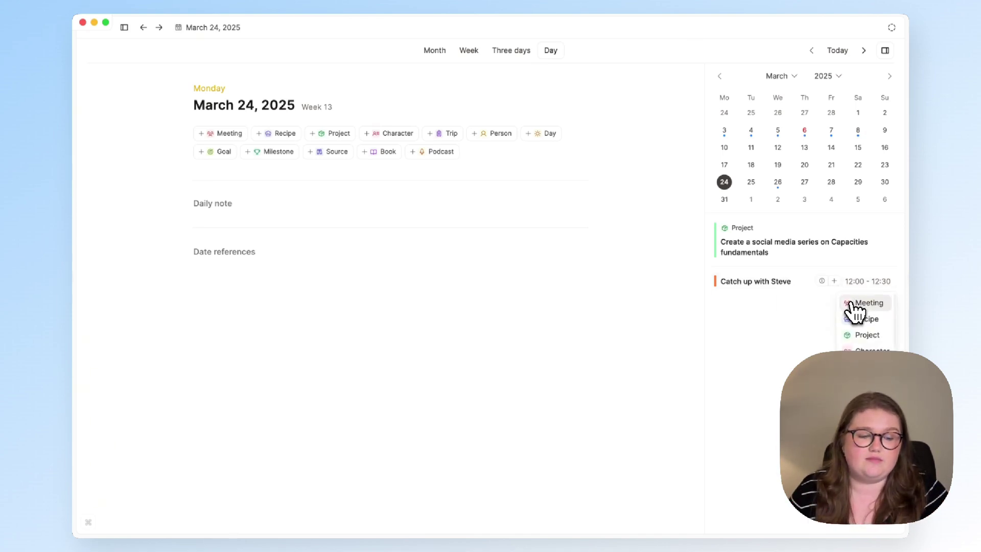
pyautogui.click(851, 305)
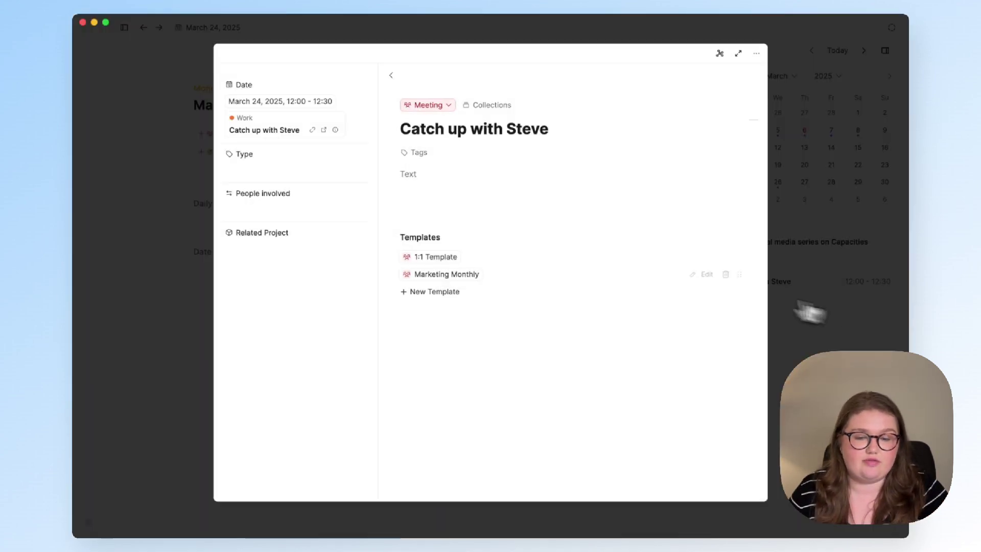
pyautogui.click(425, 179)
pyautogui.write('- ask about Launch Merch status')
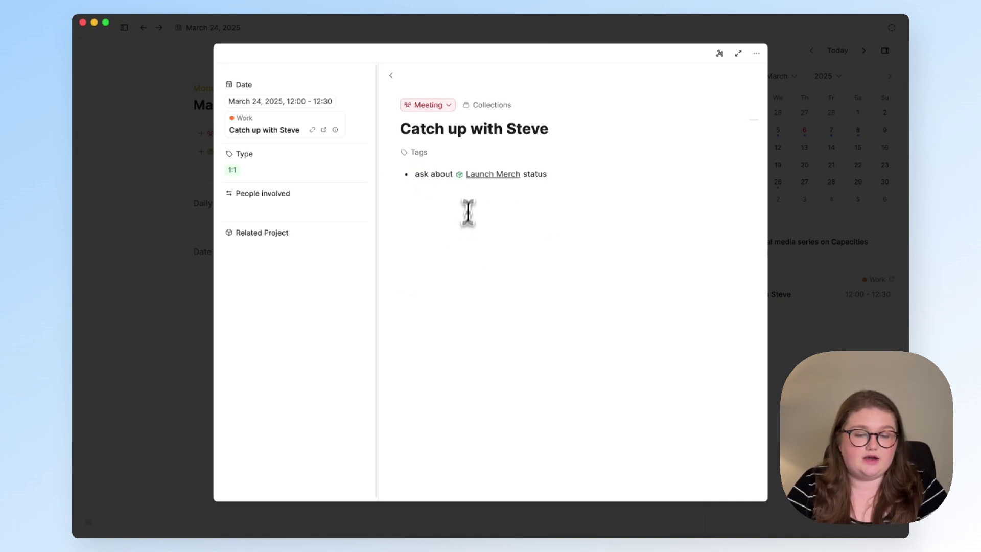
pyautogui.moveTo(484, 175)
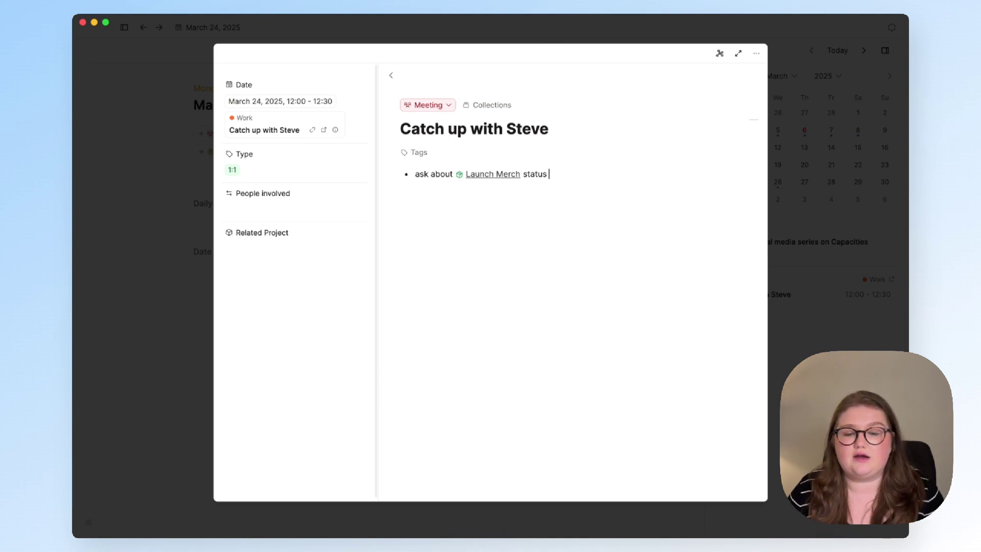
pyautogui.press('Escape')
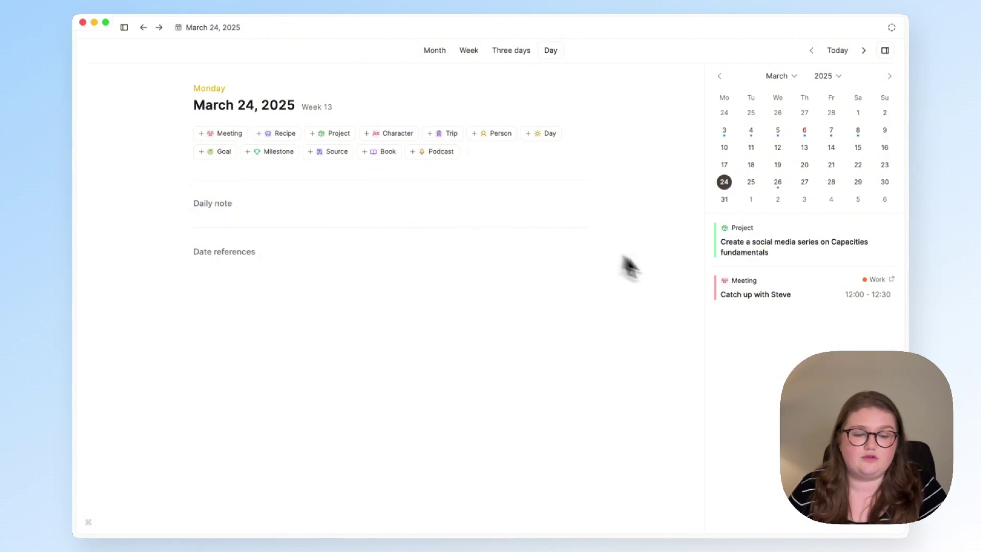
# Open the March 24 catch-up meeting full page, then go back to the March 6 day.
pyautogui.click(751, 298)
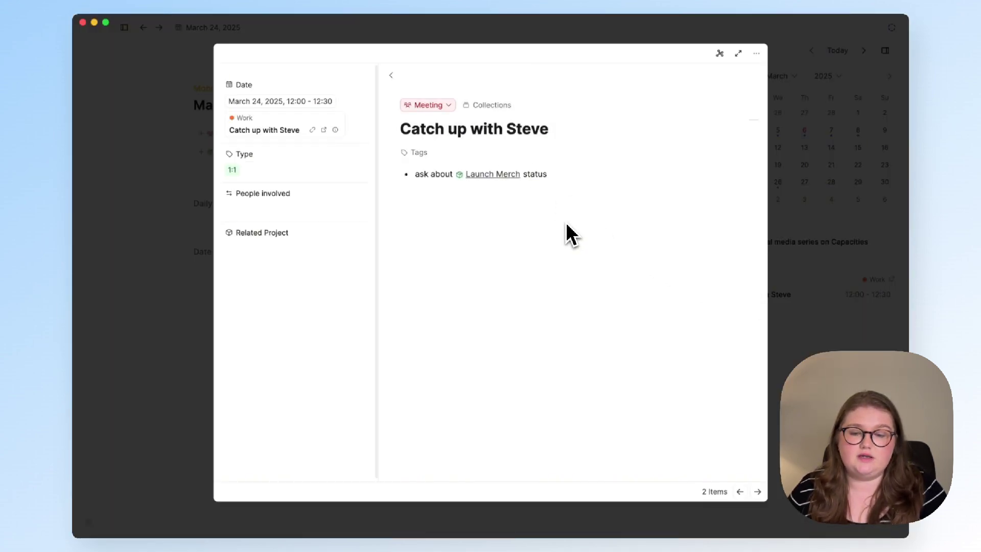
pyautogui.press('super+Return')
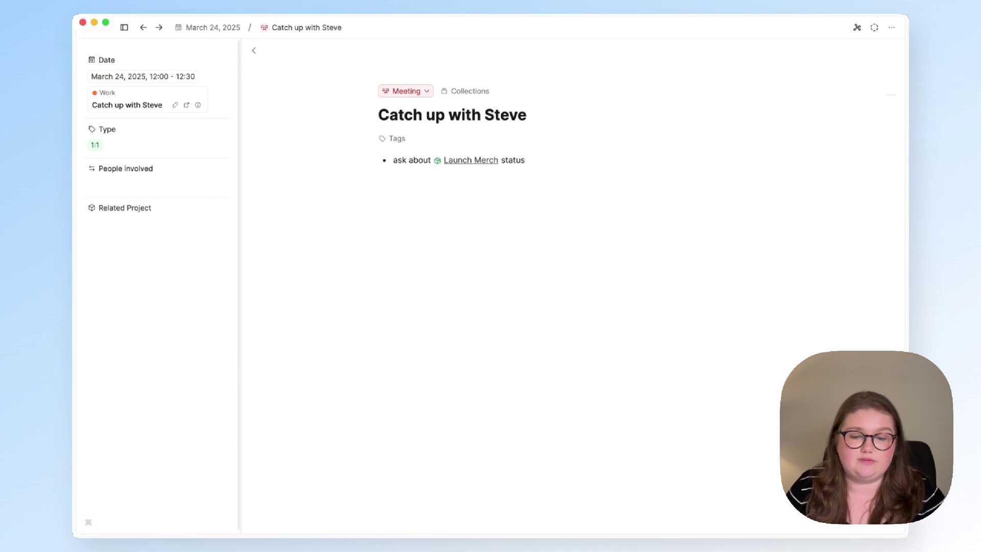
pyautogui.press('super+bracketleft')
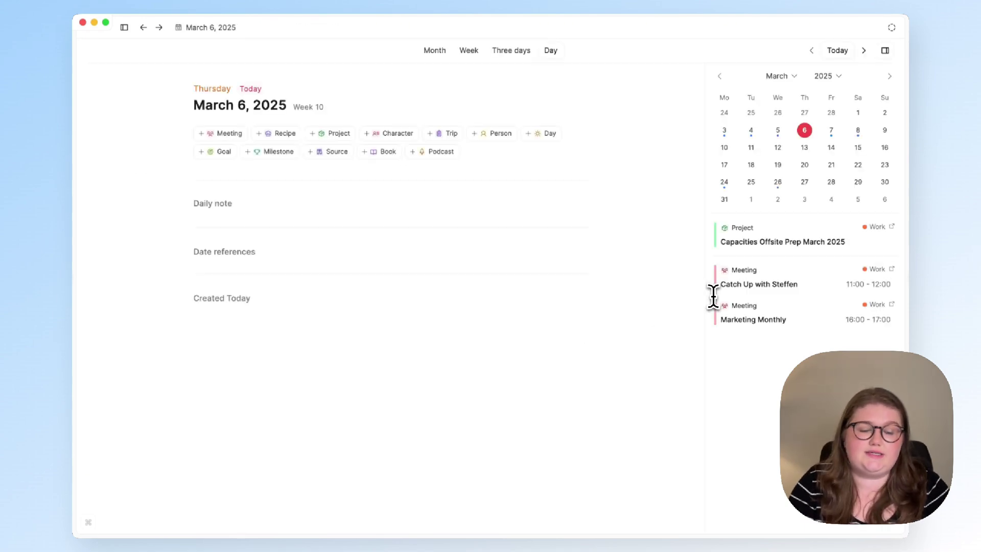
# Open Marketing Monthly full page and start a bullet under Quick Questions/Updates.
pyautogui.click(754, 322)
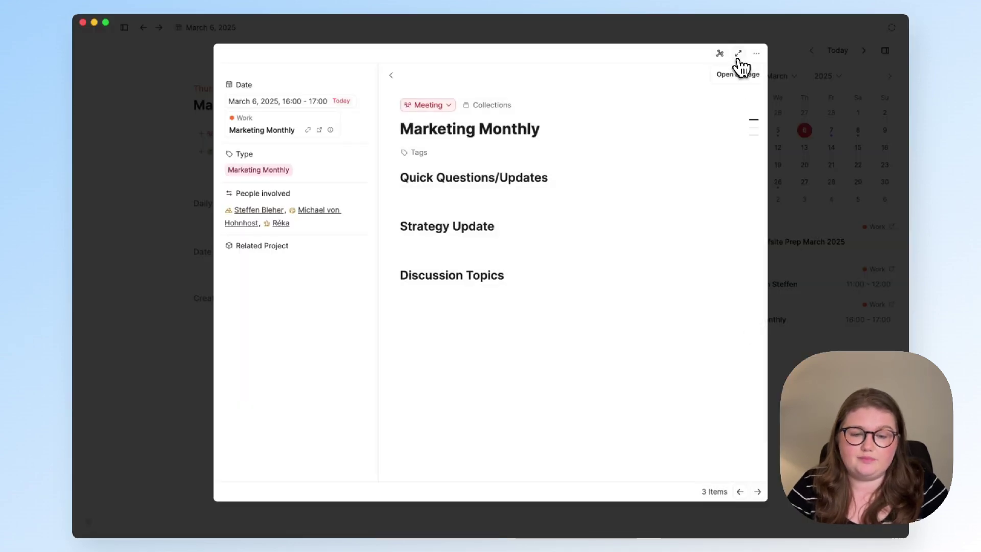
pyautogui.click(739, 54)
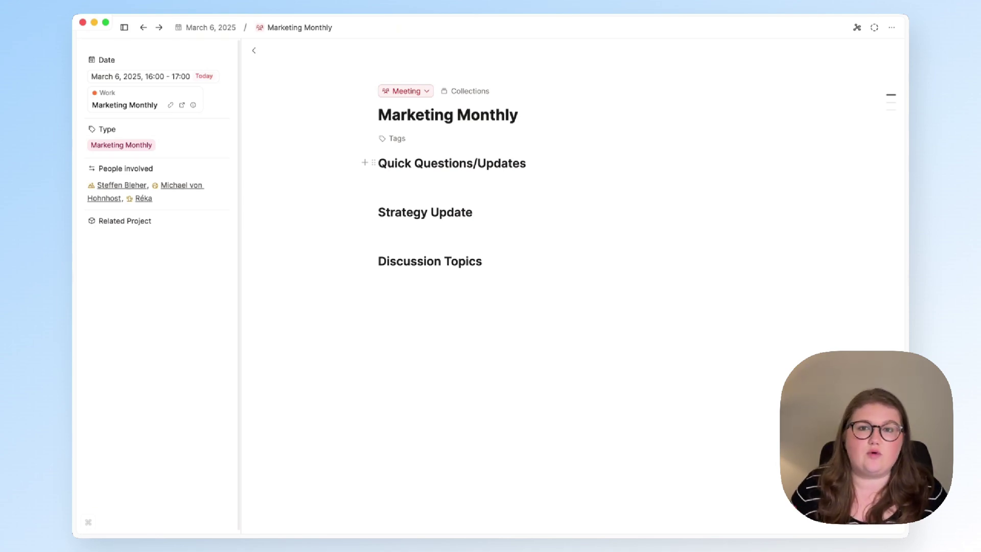
pyautogui.press('Return')
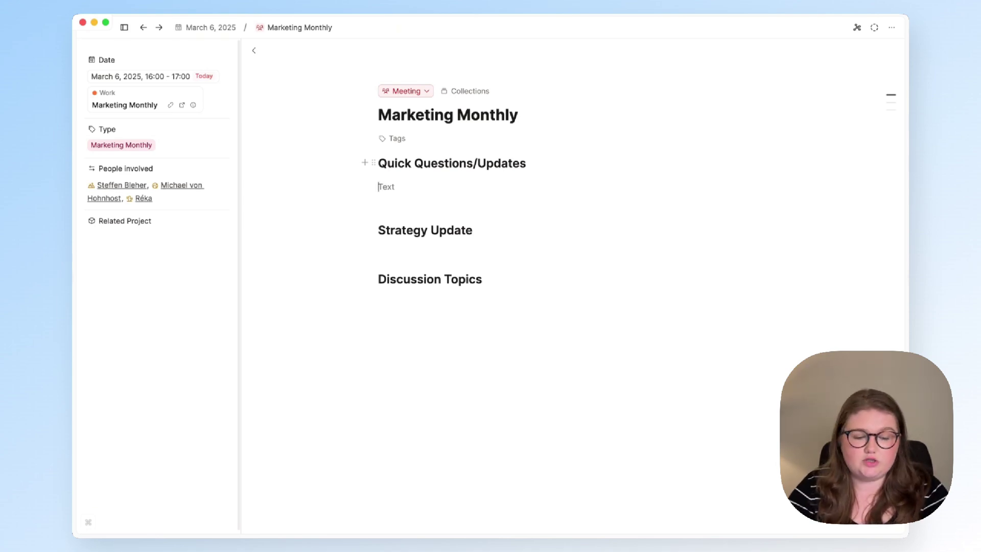
pyautogui.write('-')
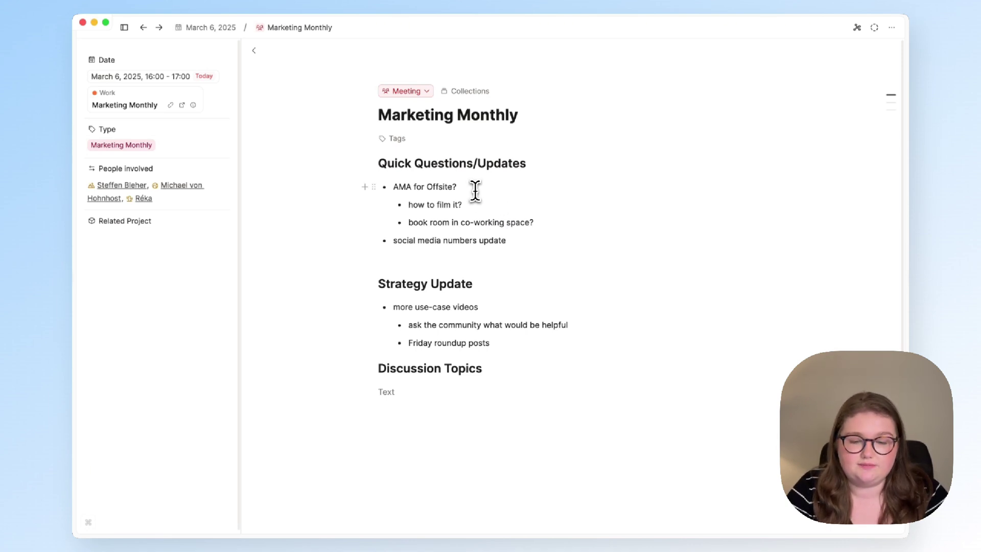
# Add the AMA filming note followed by two to-dos for the mic stand and tripods.
pyautogui.click(464, 211)
pyautogui.write("We'll film another AMA on Thurs in the same room - Steffen to book.")
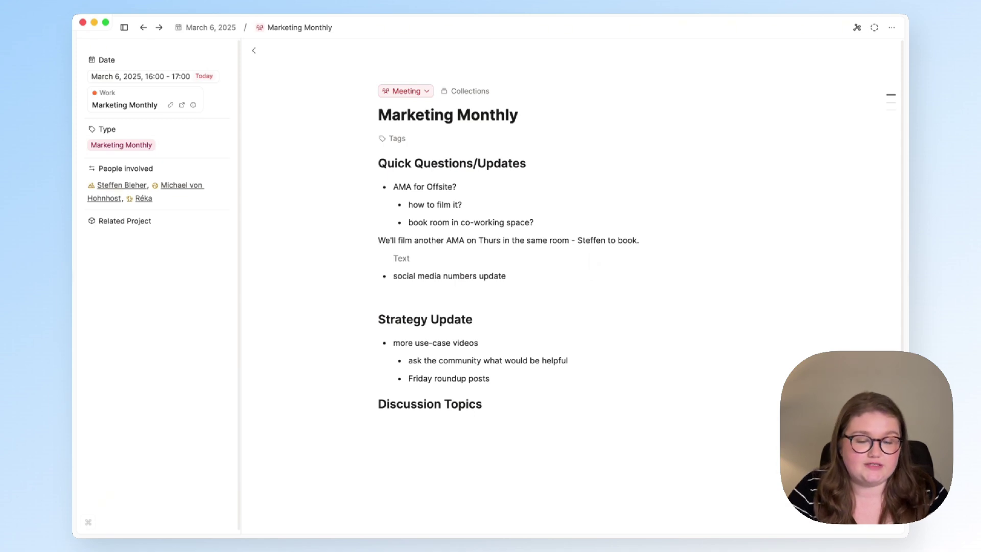
pyautogui.write('[]')
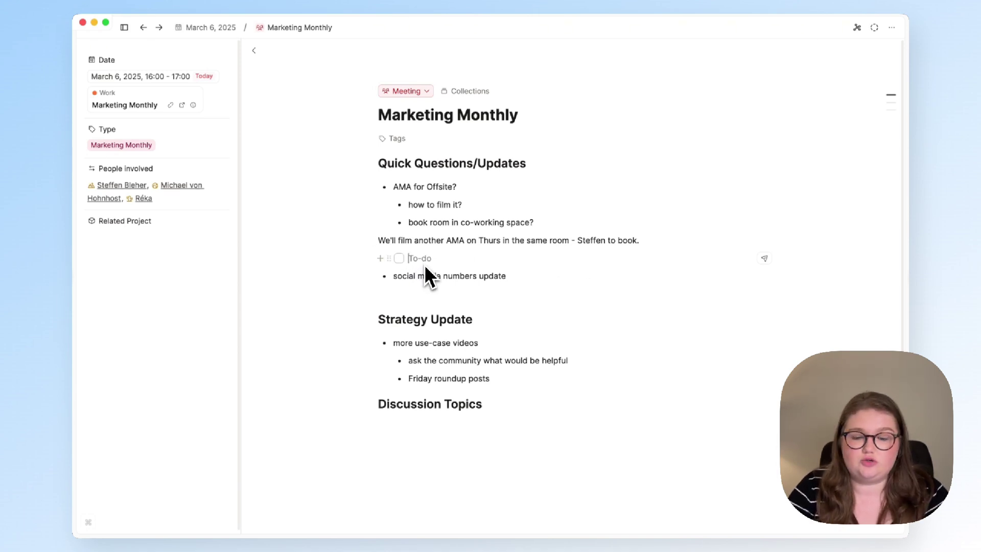
pyautogui.write("Order a mic stand compatible with Steffen's mic Pack 2 x tripods + phone stands")
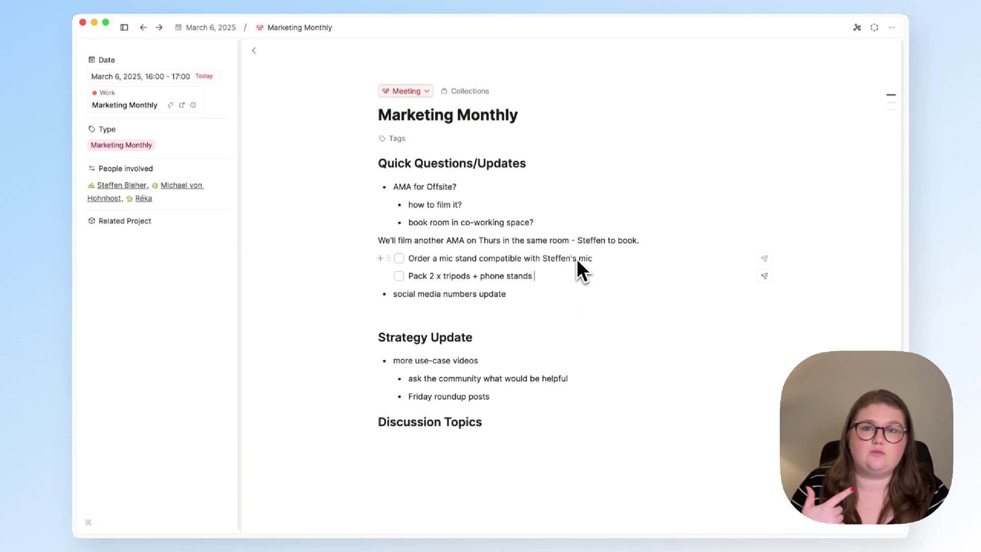
# Turn the mic-stand to-do into a task and tag the tripods to-do with Capacities Offsite Prep March 2025.
pyautogui.click(763, 261)
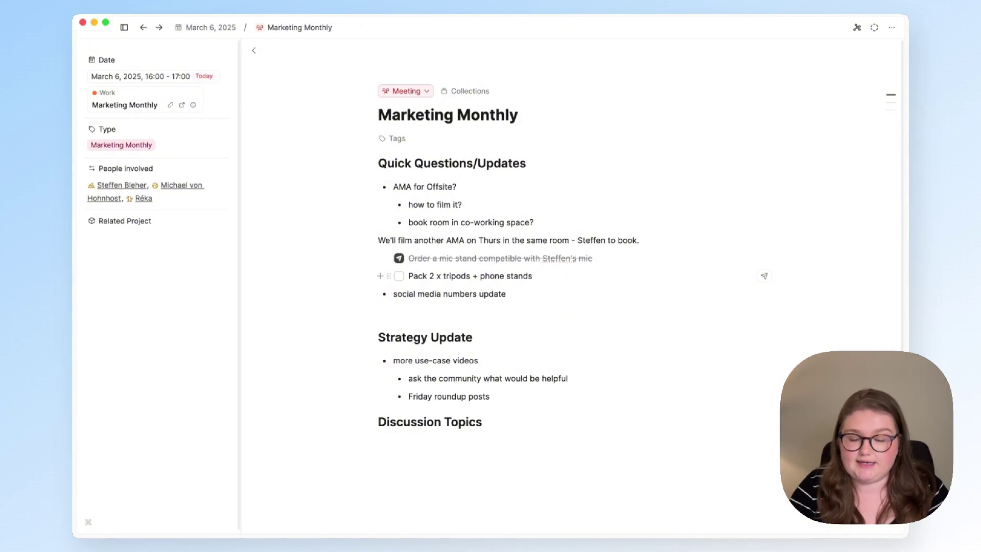
pyautogui.write('@offsi')
pyautogui.press('Return')
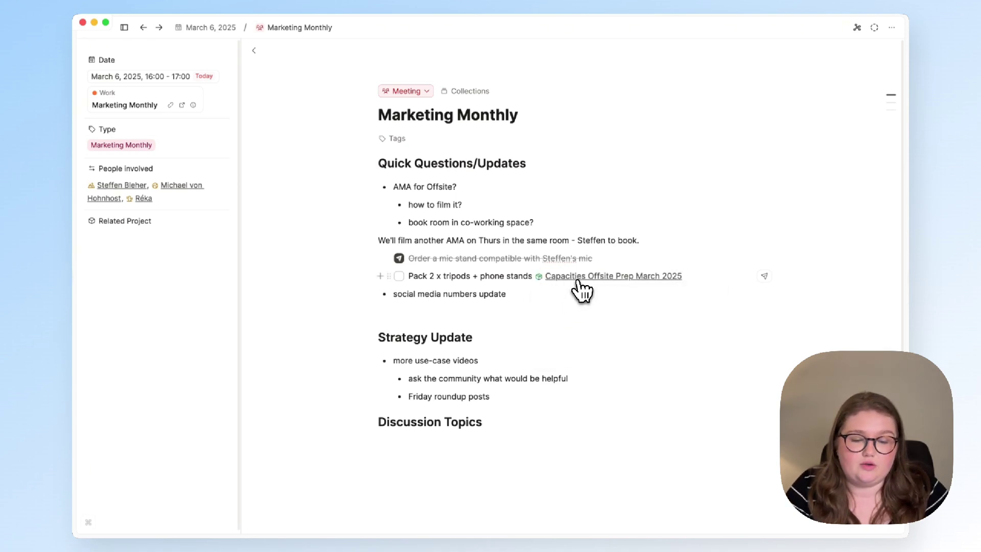
pyautogui.click(576, 277)
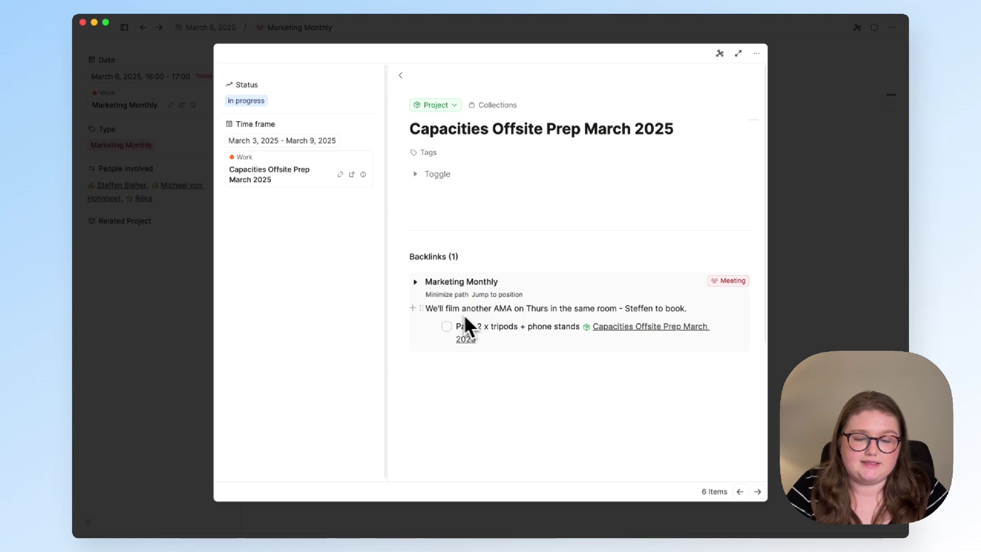
pyautogui.click(426, 307)
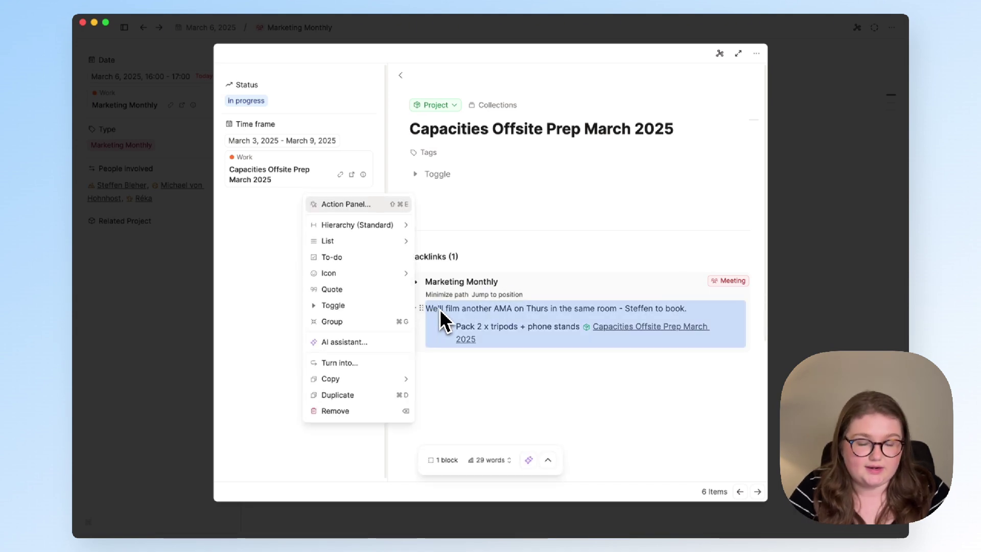
pyautogui.click(528, 379)
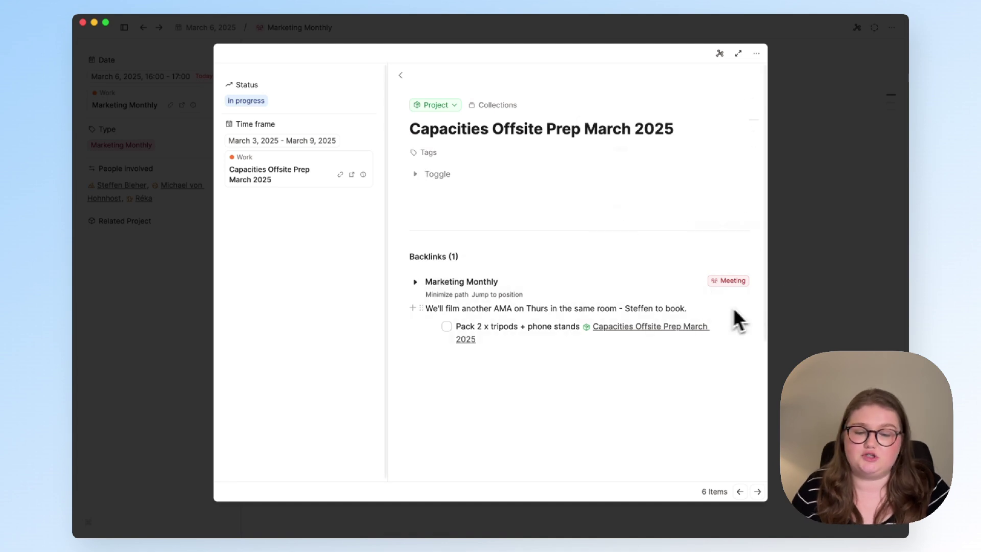
pyautogui.click(779, 321)
# Remove the AMA for Offsite? block together with its sub-bullets.
pyautogui.click(373, 168)
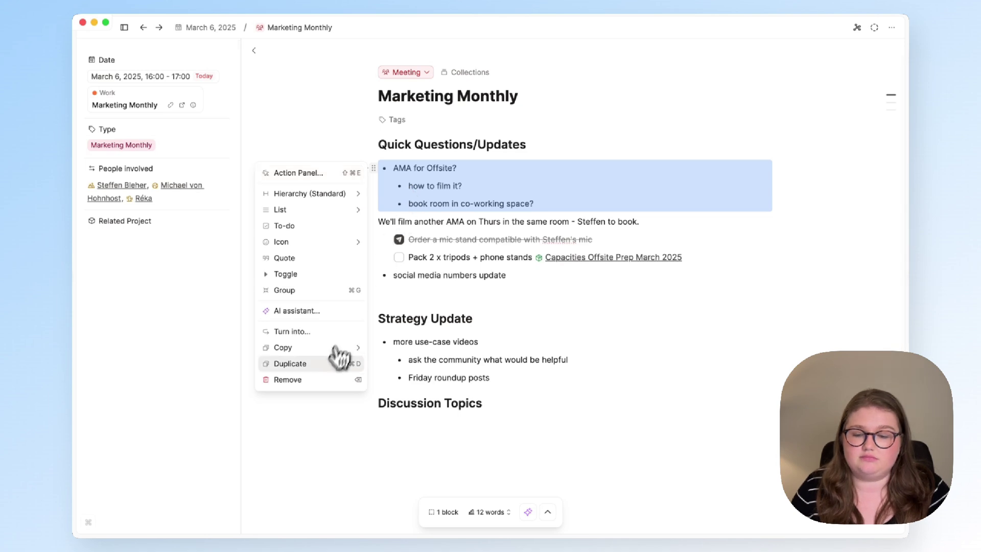
pyautogui.click(317, 381)
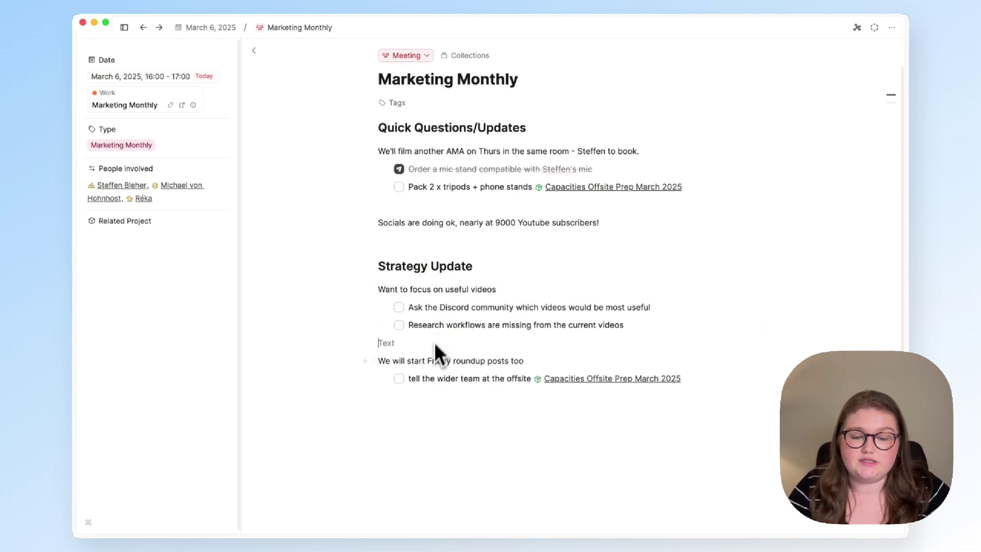
pyautogui.click(433, 416)
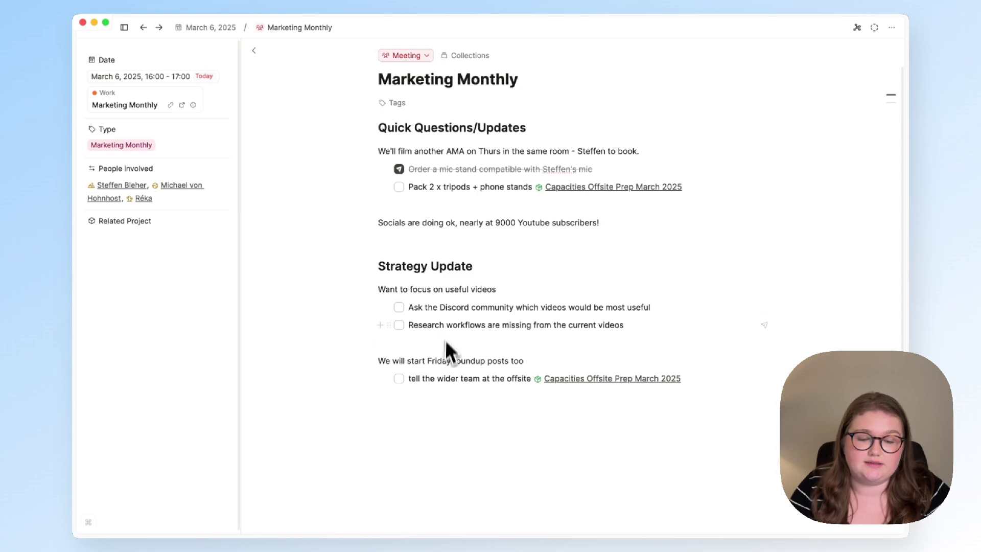
# Mark the Discord community and research workflows to-dos done, then check the Offsite Prep project.
pyautogui.click(399, 307)
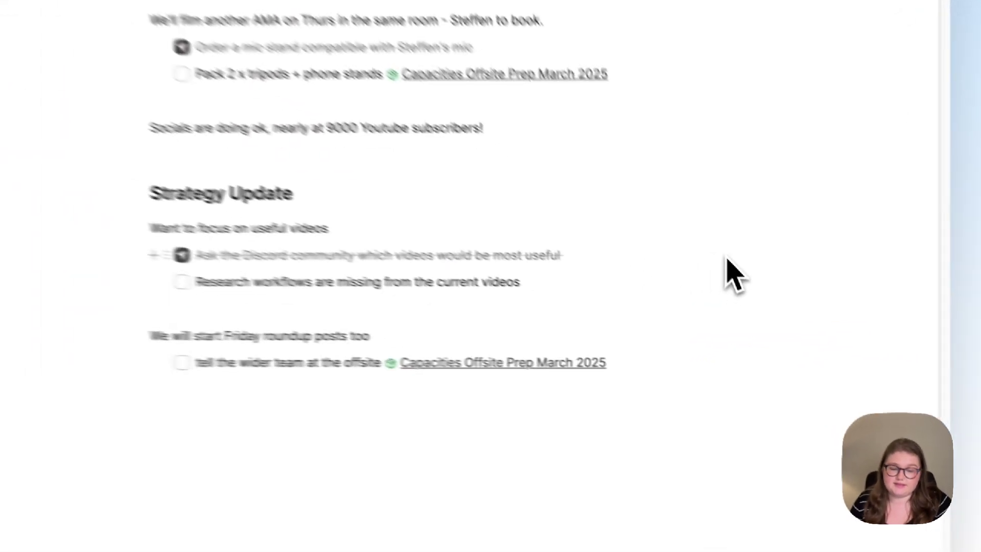
pyautogui.click(729, 280)
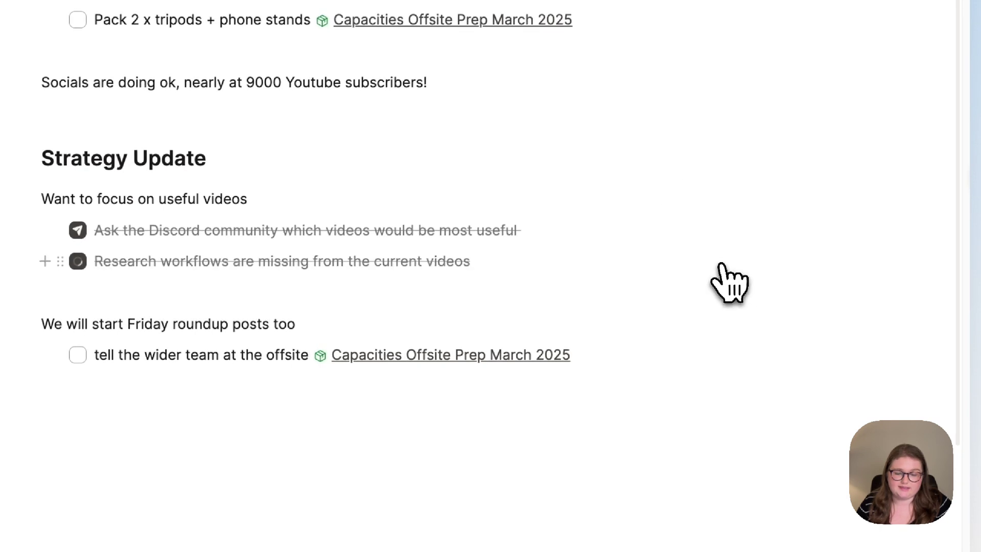
pyautogui.click(481, 359)
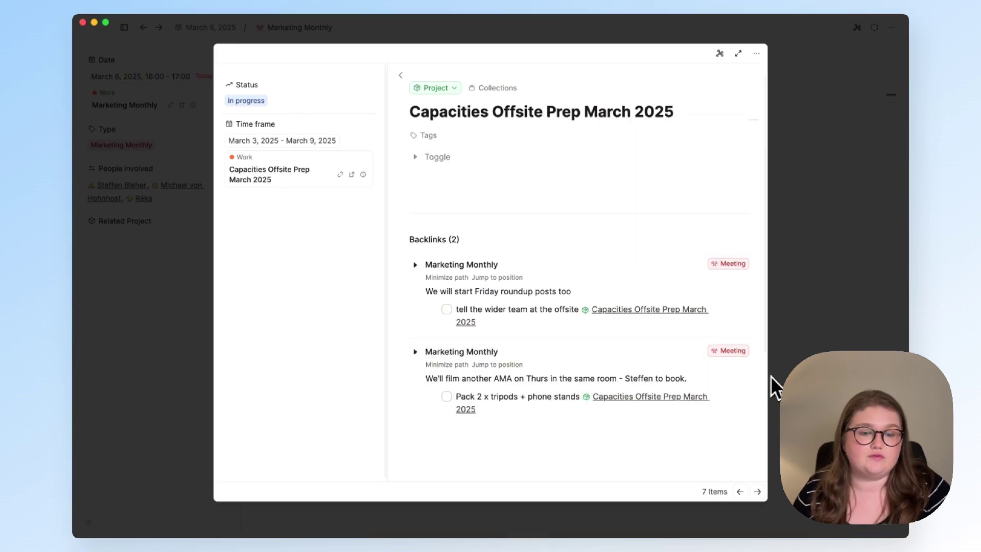
pyautogui.click(774, 387)
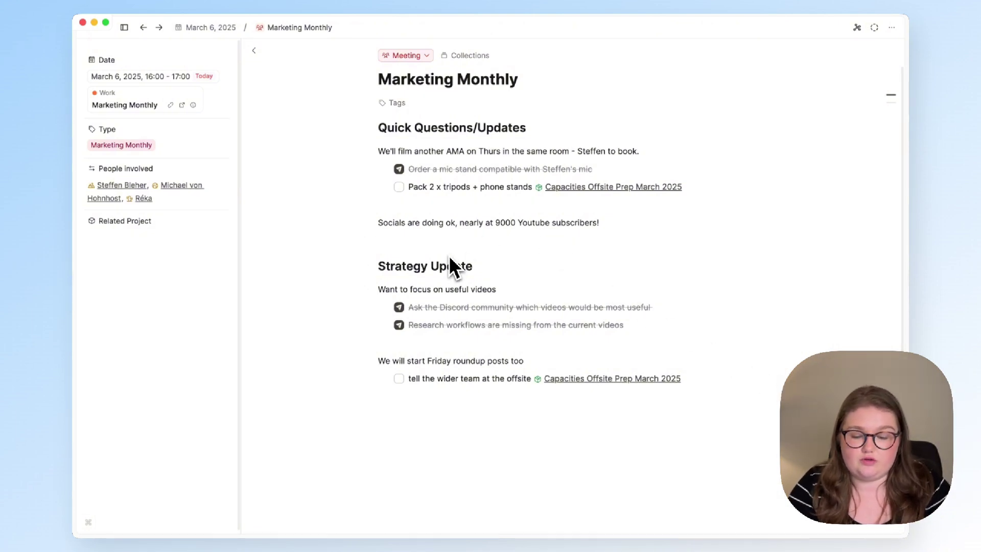
pyautogui.press('super+a')
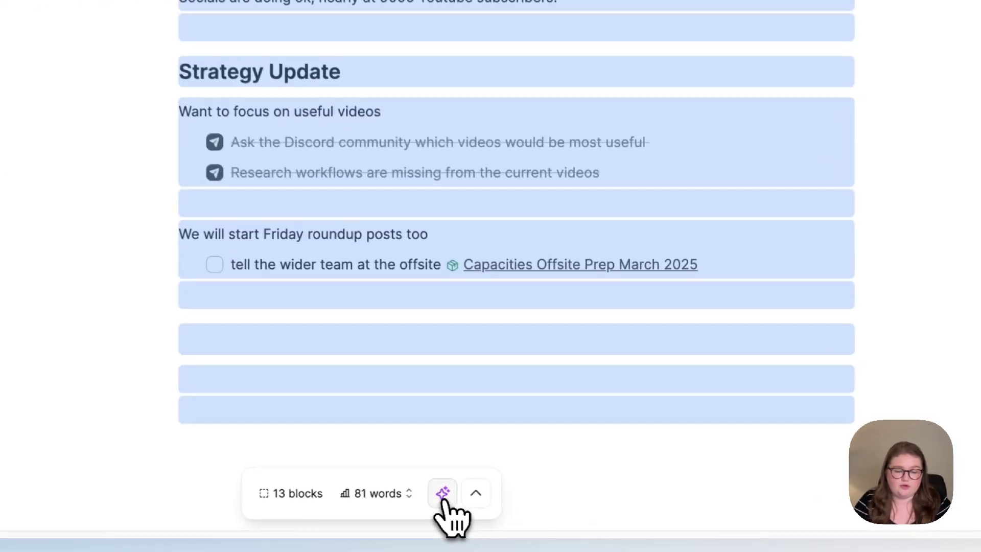
pyautogui.click(479, 501)
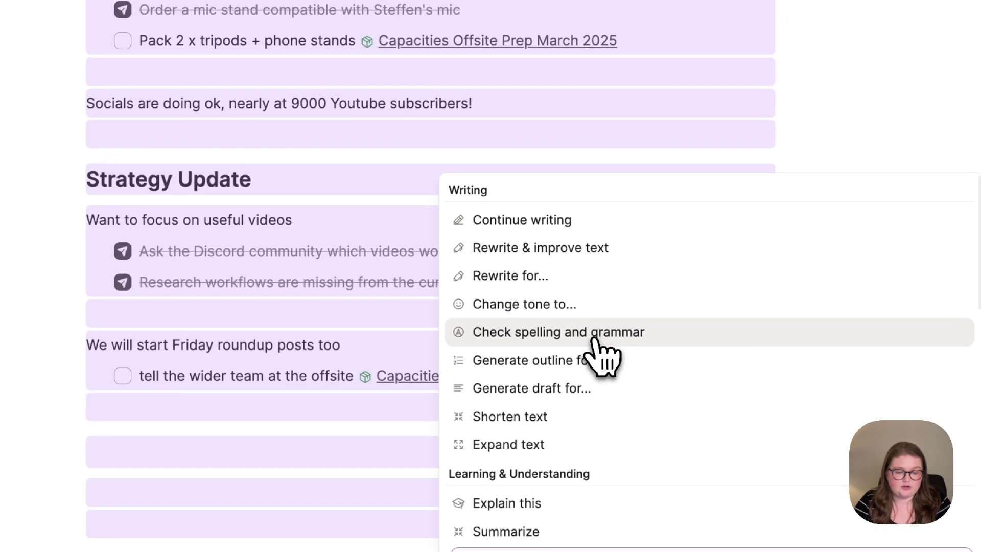
pyautogui.write('s')
pyautogui.press('Escape')
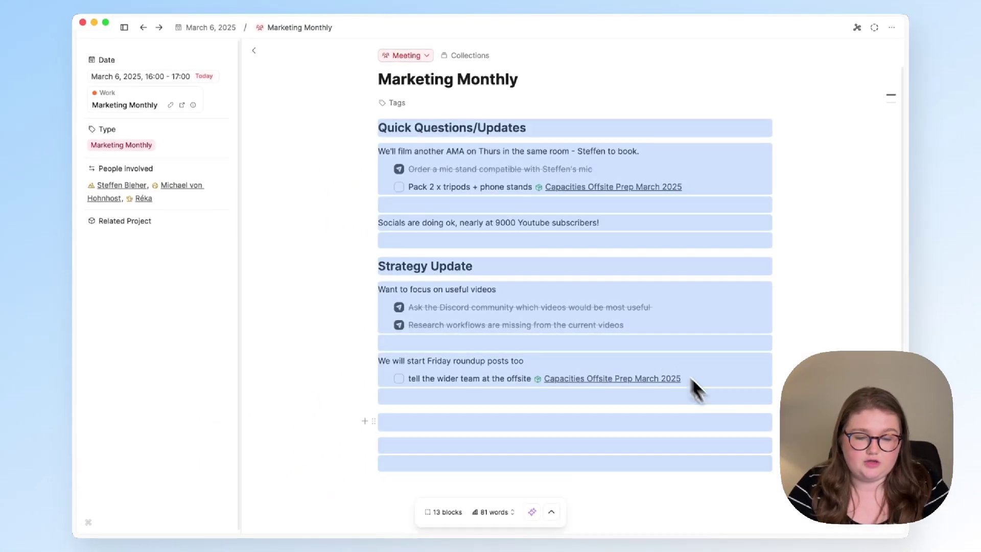
pyautogui.press('super+j')
pyautogui.scroll(-5, 719, 364)
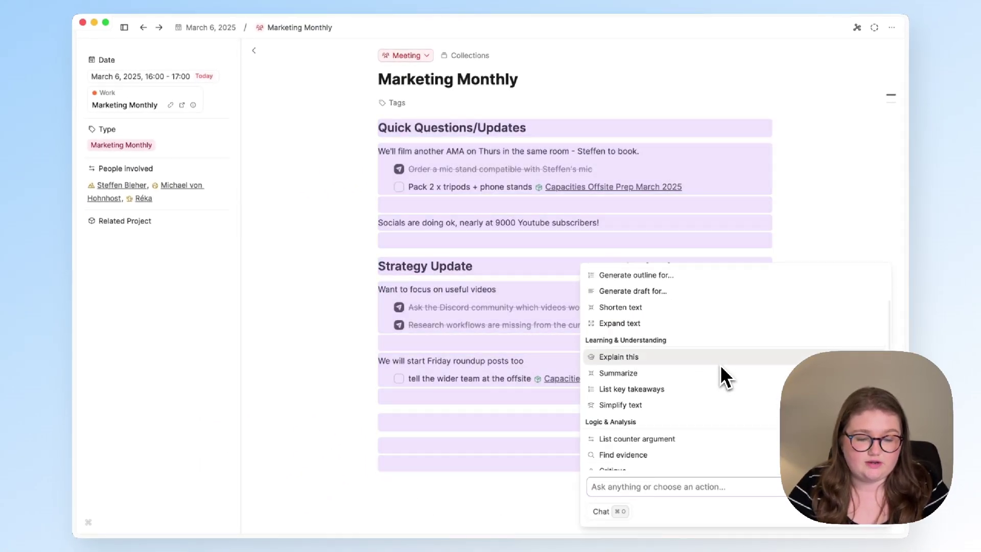
pyautogui.scroll(-6, 692, 358)
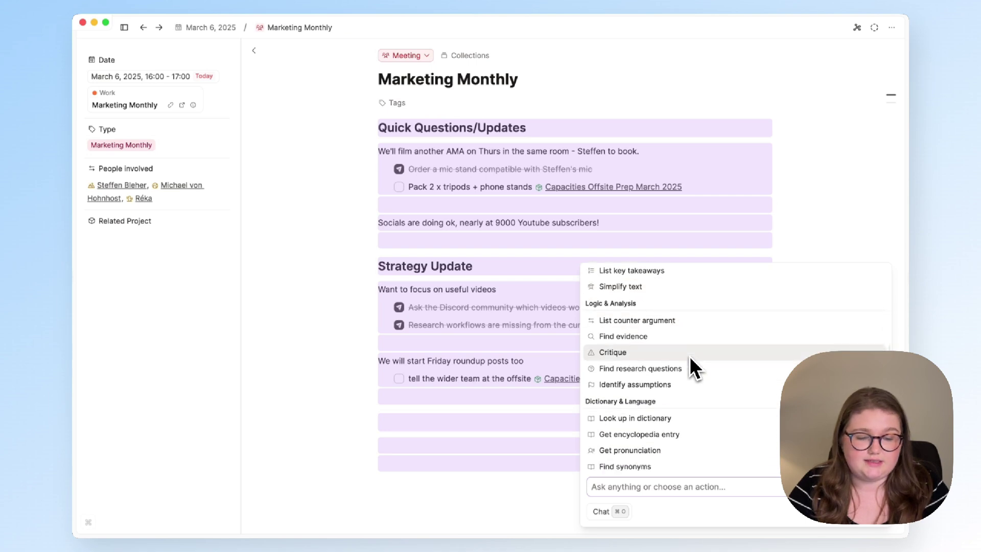
pyautogui.scroll(-2, 693, 373)
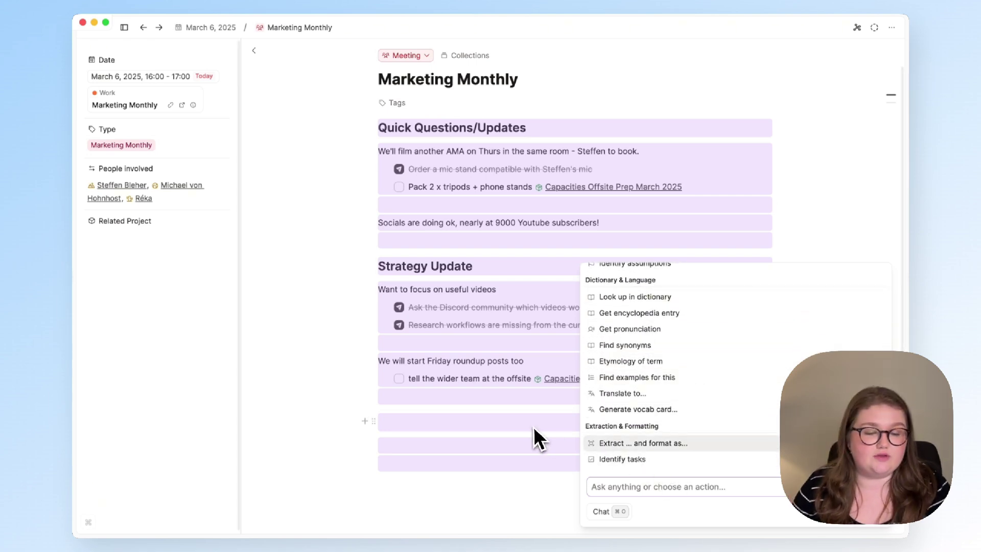
pyautogui.scroll(3, 683, 363)
pyautogui.scroll(3, 685, 362)
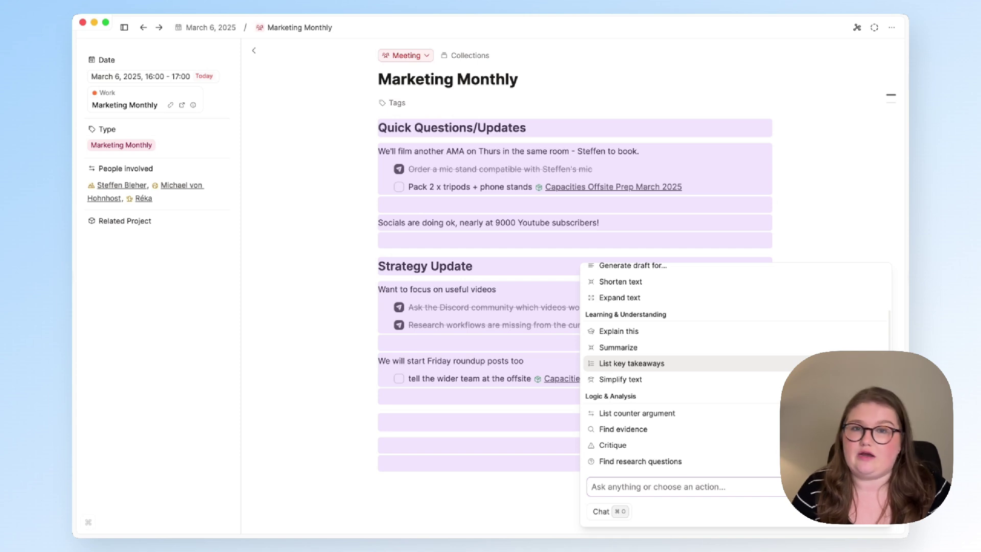
pyautogui.click(641, 313)
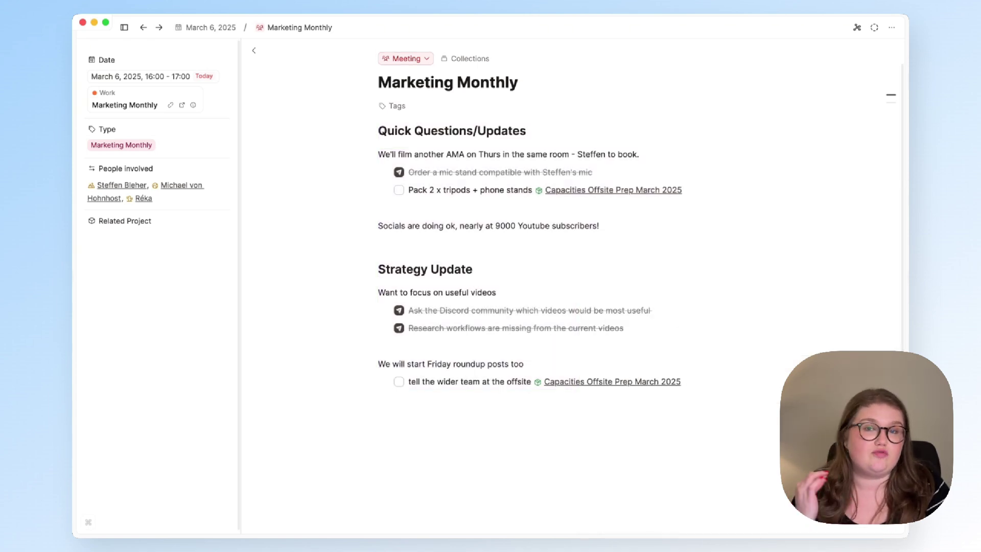
# Add the line 'Ask @[colleague] which microphone he has' with the colleague as a mention.
pyautogui.scroll(-1, 538, 321)
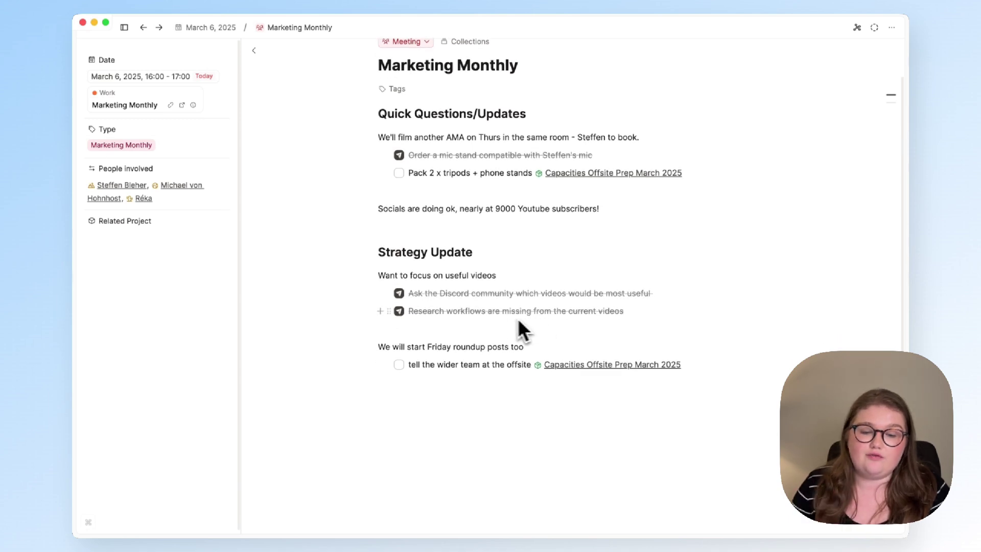
pyautogui.click(457, 191)
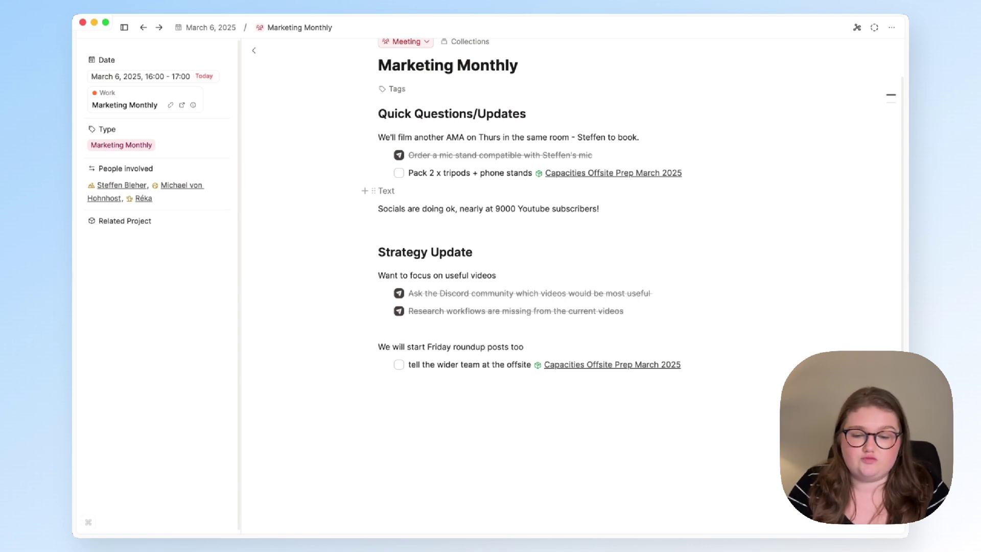
pyautogui.press('Return')
pyautogui.click(381, 173)
pyautogui.press('Return')
pyautogui.write('Ask @stef')
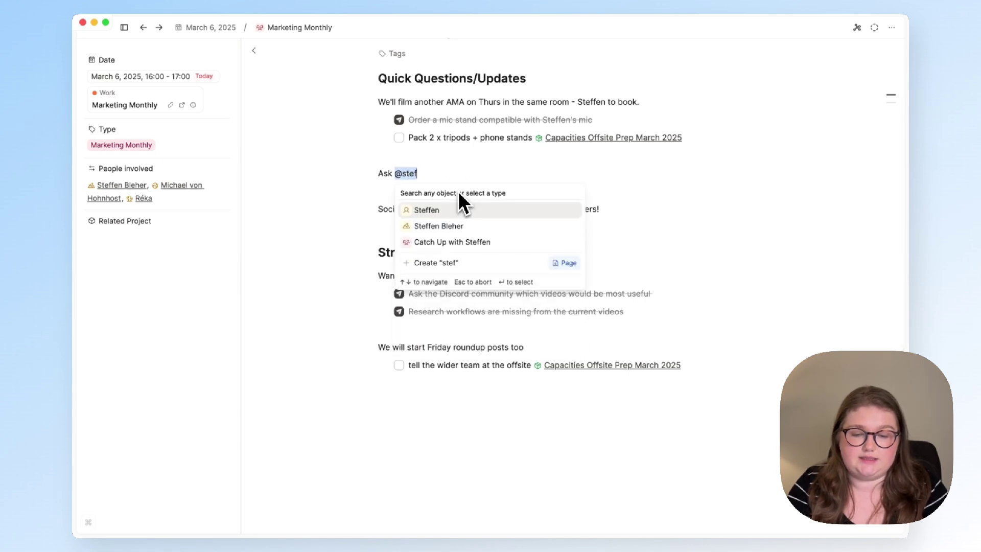
pyautogui.press('Down')
pyautogui.press('Return')
pyautogui.write('which microphone he has')
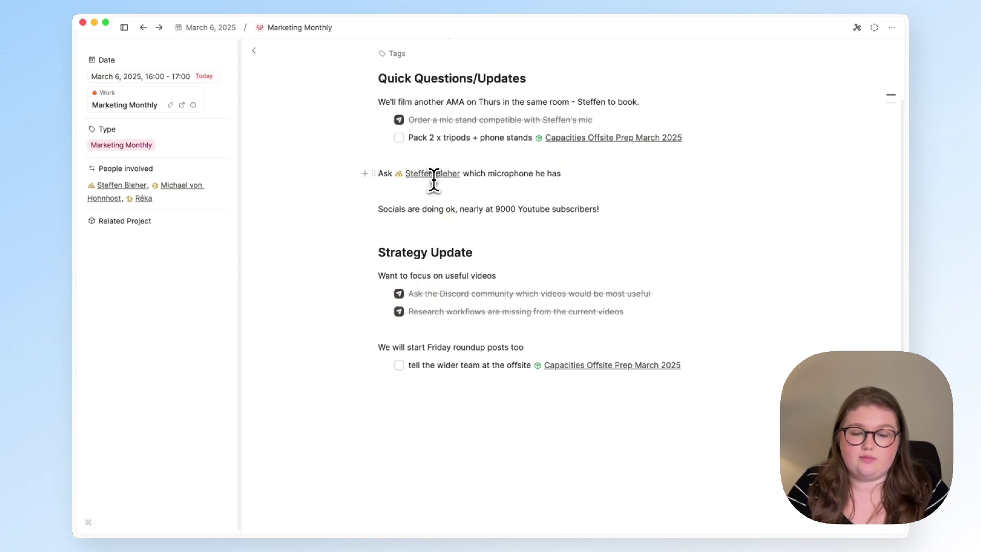
pyautogui.click(434, 174)
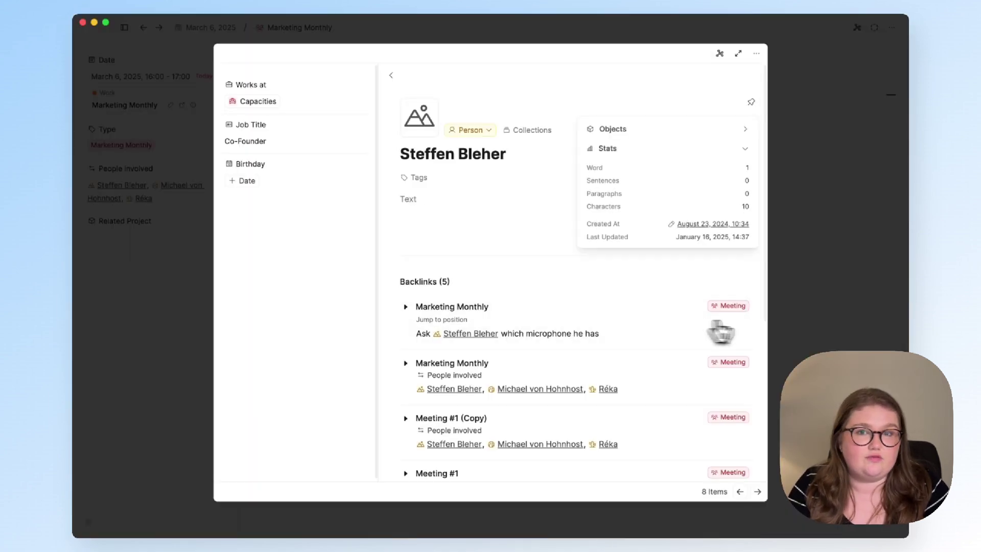
pyautogui.click(794, 296)
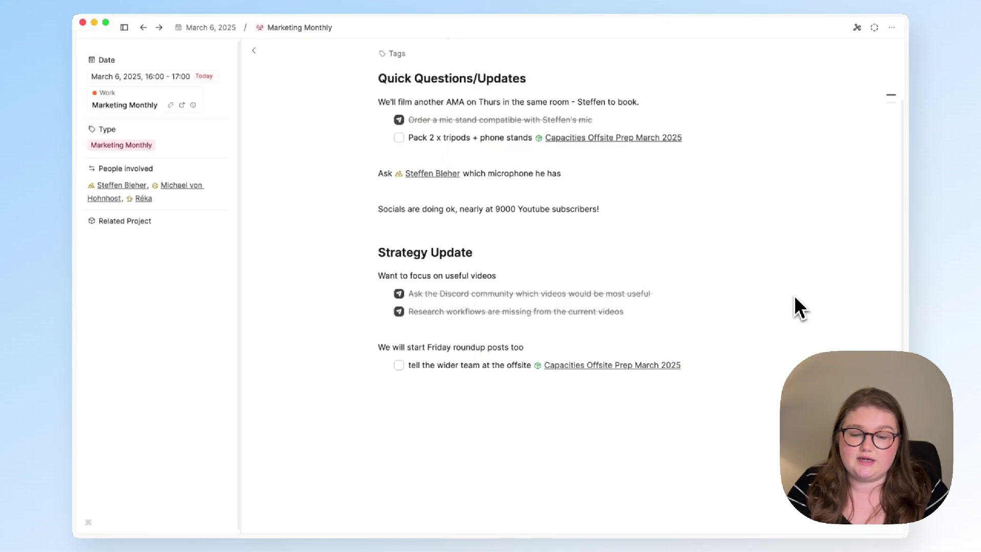
pyautogui.click(587, 174)
pyautogui.press('Return')
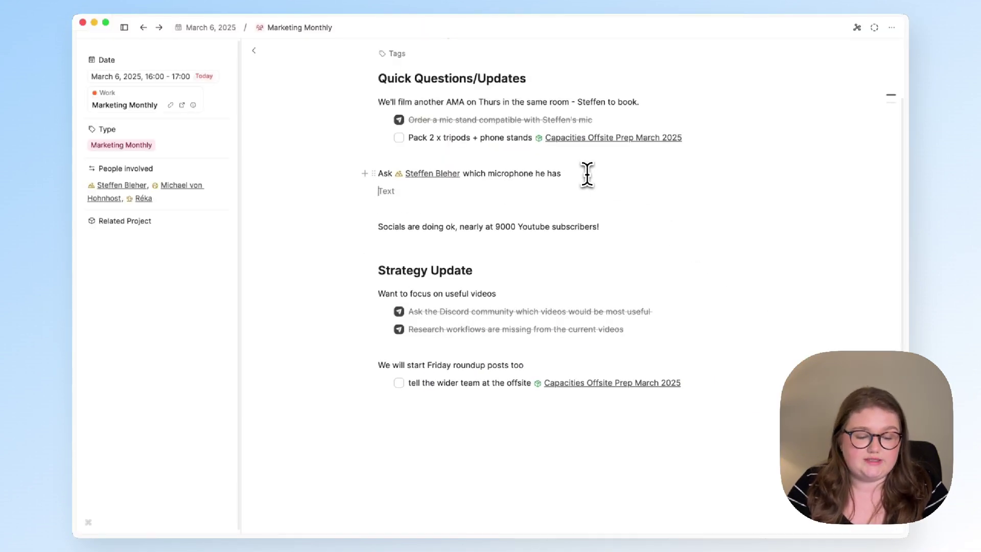
pyautogui.write('@tomorr')
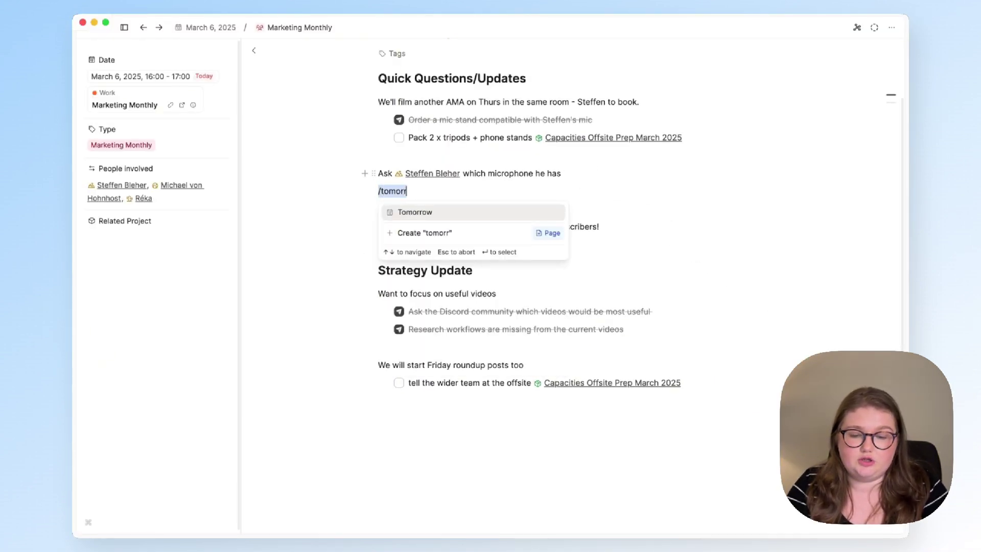
pyautogui.press('Return')
pyautogui.write('ask Stef')
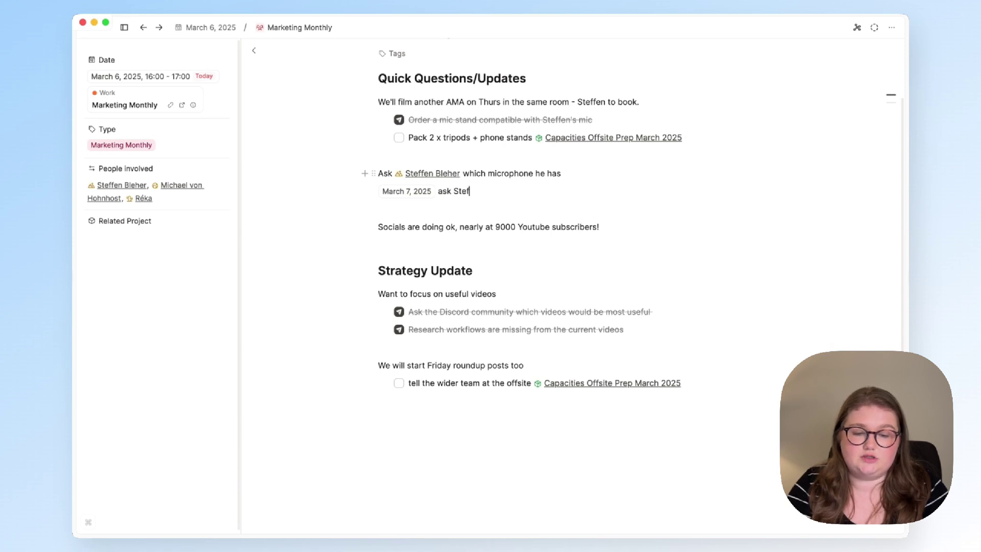
pyautogui.write('fen which mic he has')
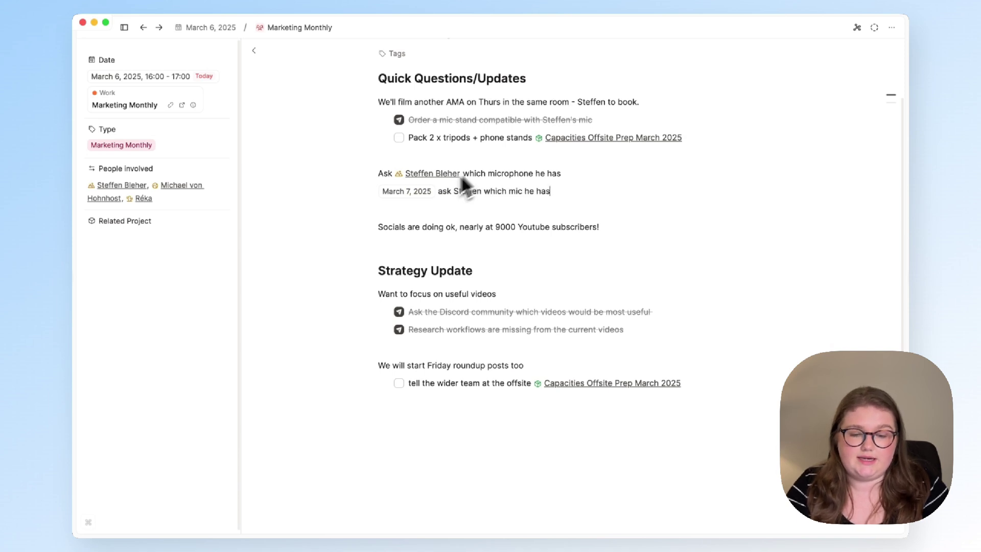
pyautogui.click(401, 193)
pyautogui.click(220, 203)
pyautogui.scroll(-5, 273, 238)
pyautogui.scroll(-5, 273, 239)
pyautogui.scroll(-5, 245, 335)
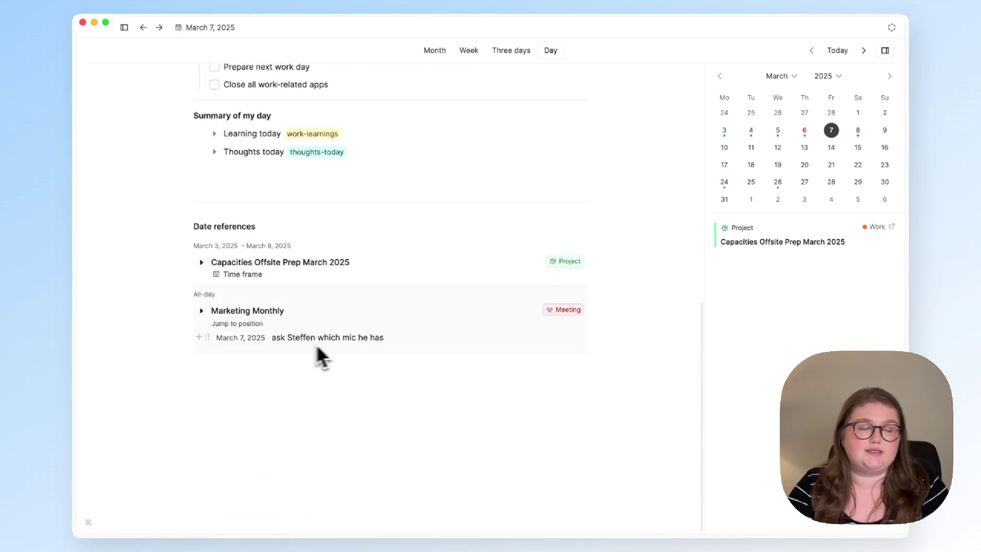
pyautogui.scroll(3, 396, 338)
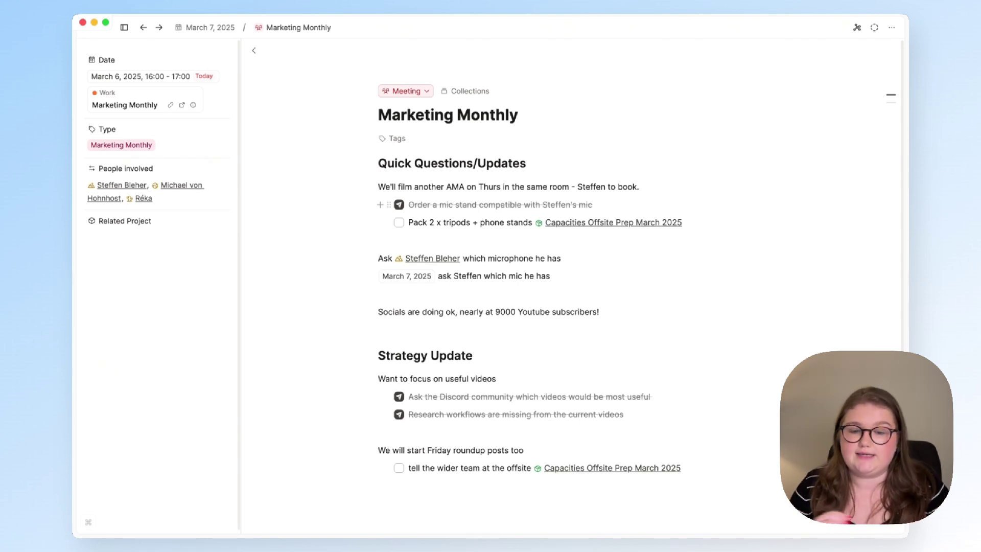
pyautogui.moveTo(526, 198); pyautogui.dragTo(376, 255)
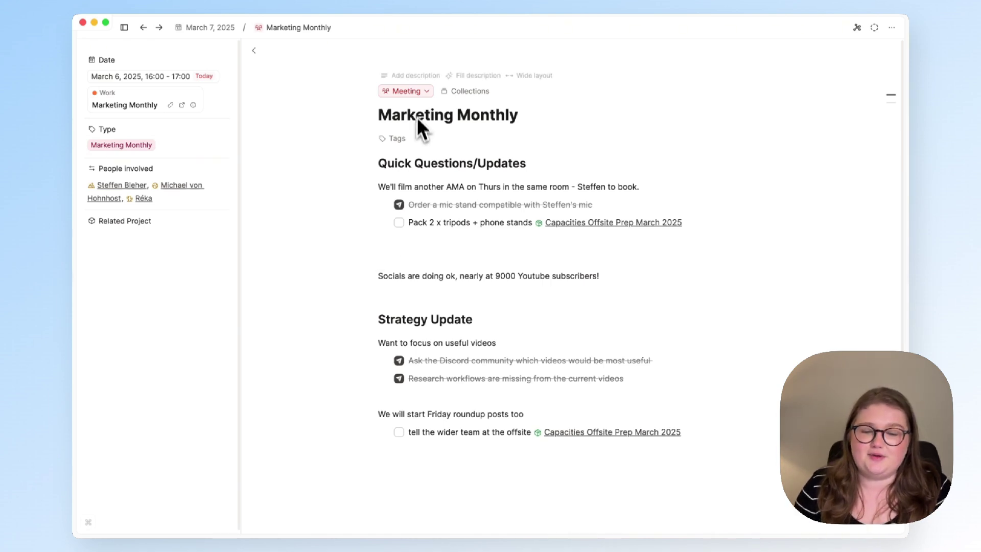
# In the 1:1 catch-up meeting, paste the flooded-factory delay note below the Launch Merch question.
pyautogui.click(404, 99)
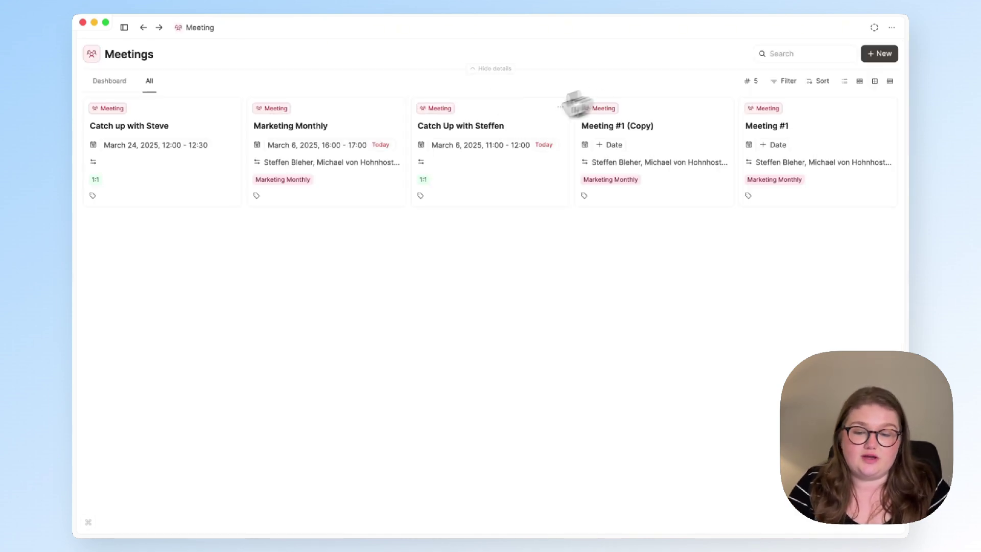
pyautogui.click(158, 125)
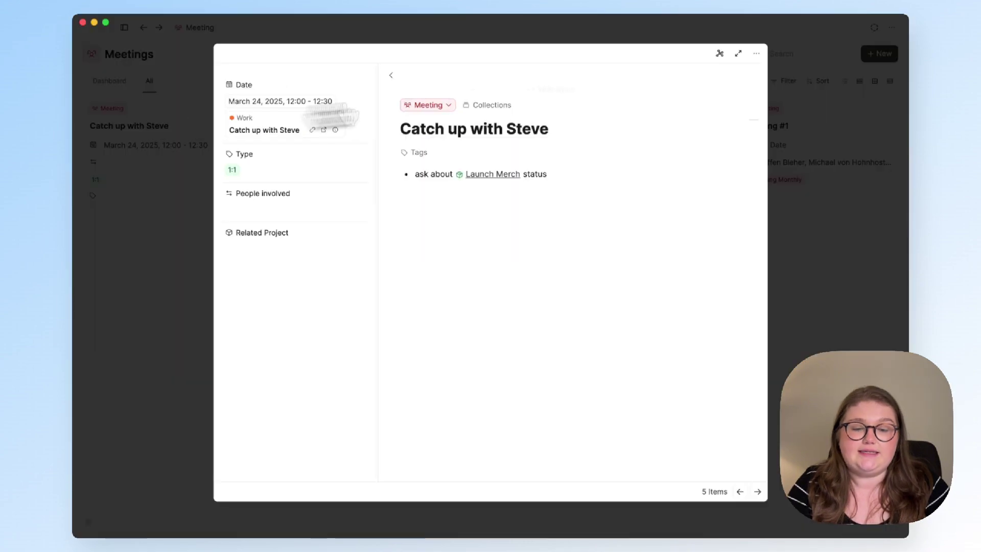
pyautogui.click(739, 54)
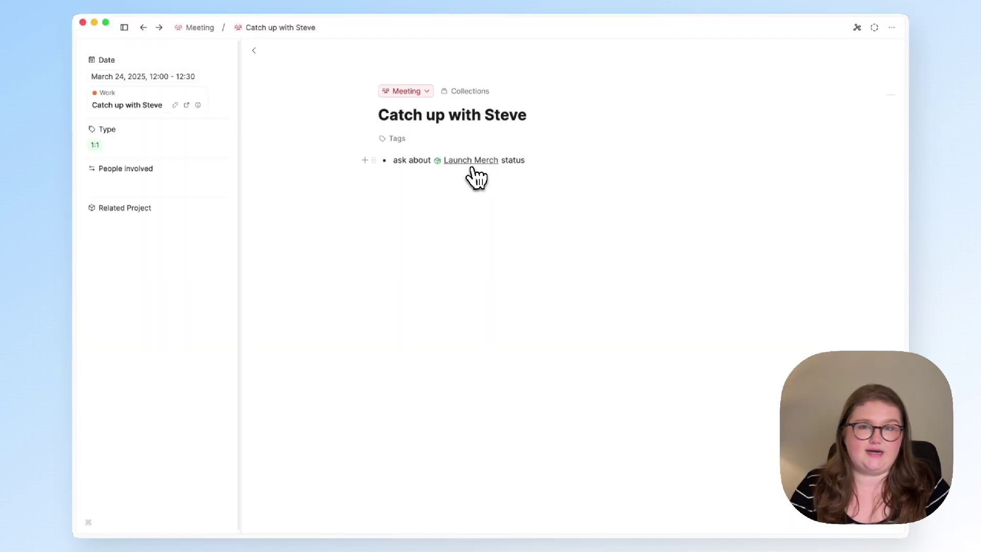
pyautogui.click(556, 157)
pyautogui.press('Return')
pyautogui.write('Launch merch is delayed because the factory is flooded.')
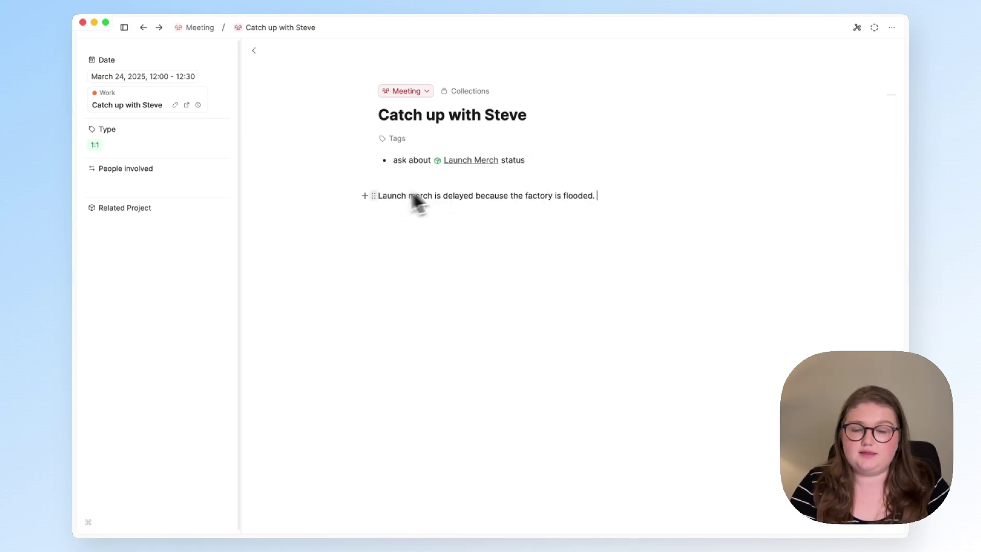
# Embed a block reference to the delay note at the top of the Launch Merch project page.
pyautogui.click(374, 196)
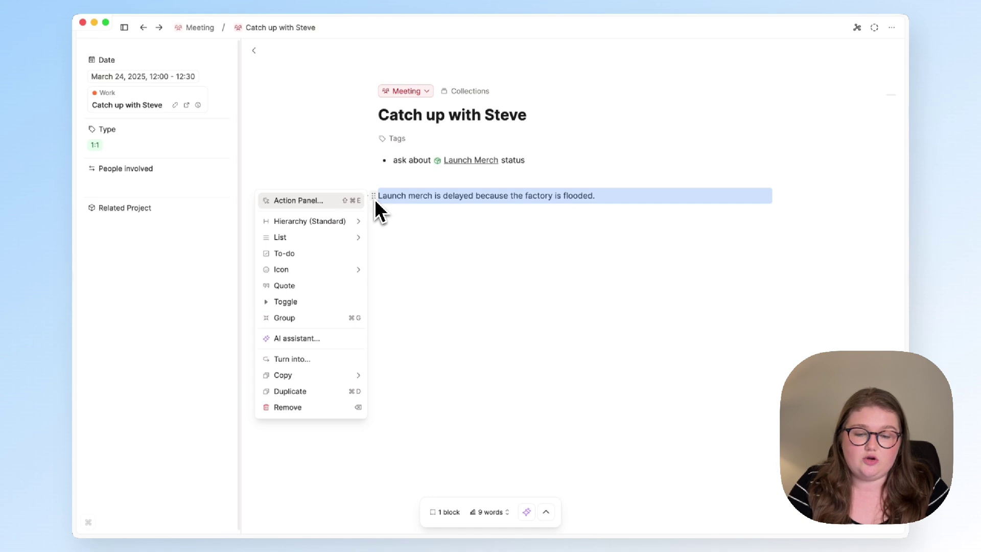
pyautogui.moveTo(324, 379)
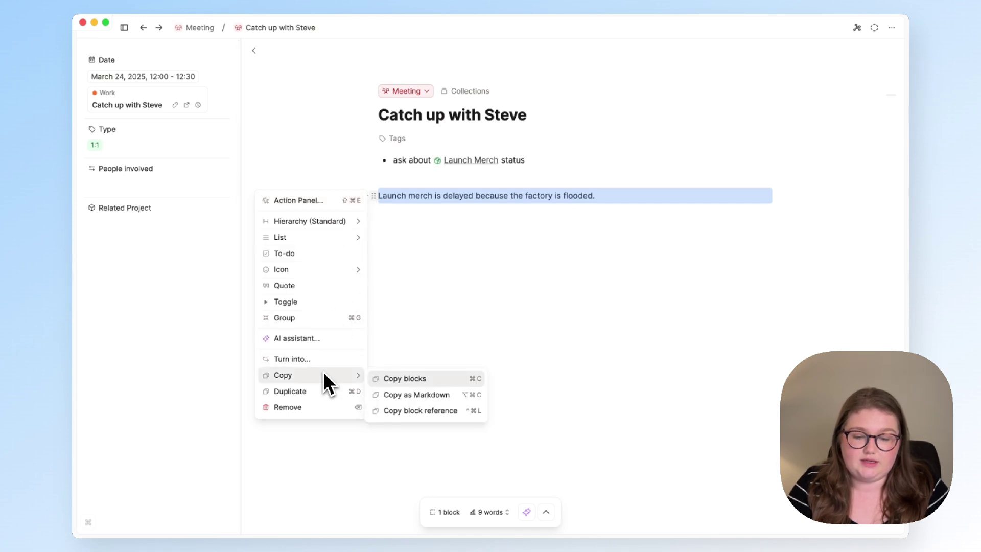
pyautogui.click(403, 412)
pyautogui.click(485, 161)
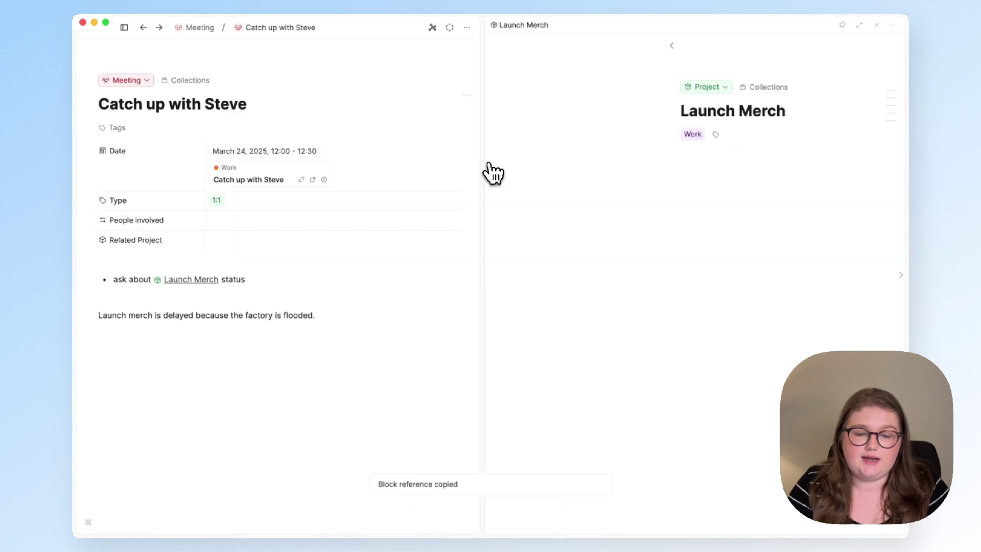
pyautogui.click(699, 170)
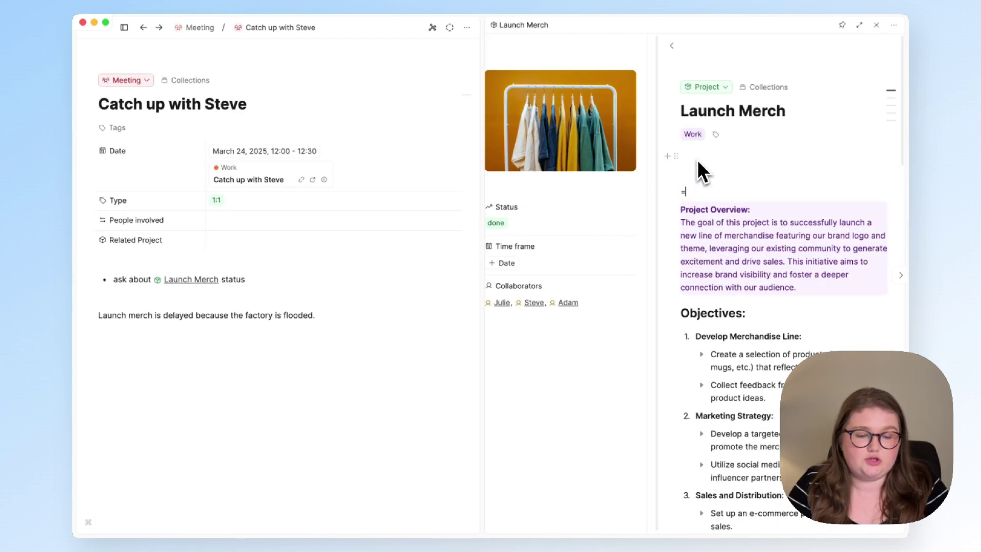
pyautogui.write('---')
pyautogui.click(691, 158)
pyautogui.press('super+v')
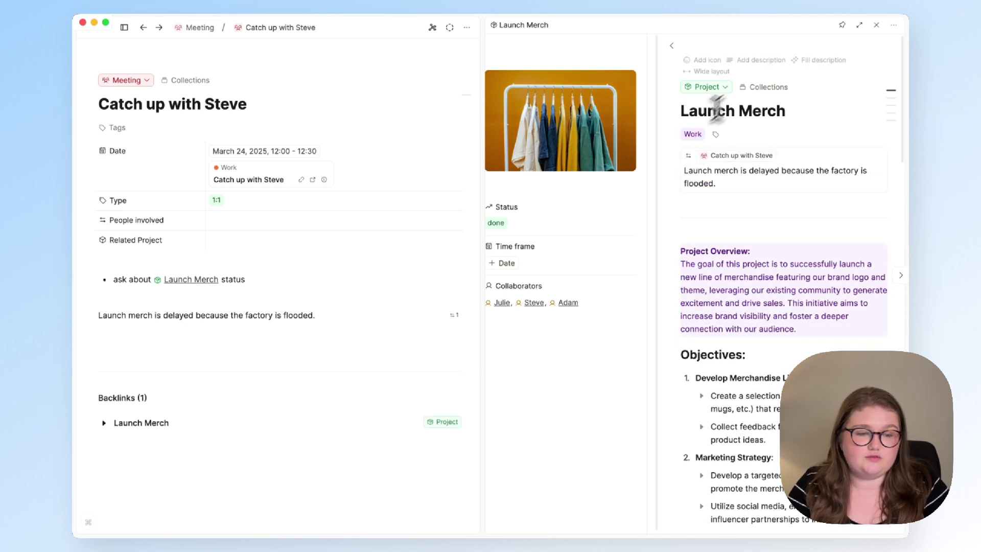
pyautogui.click(863, 26)
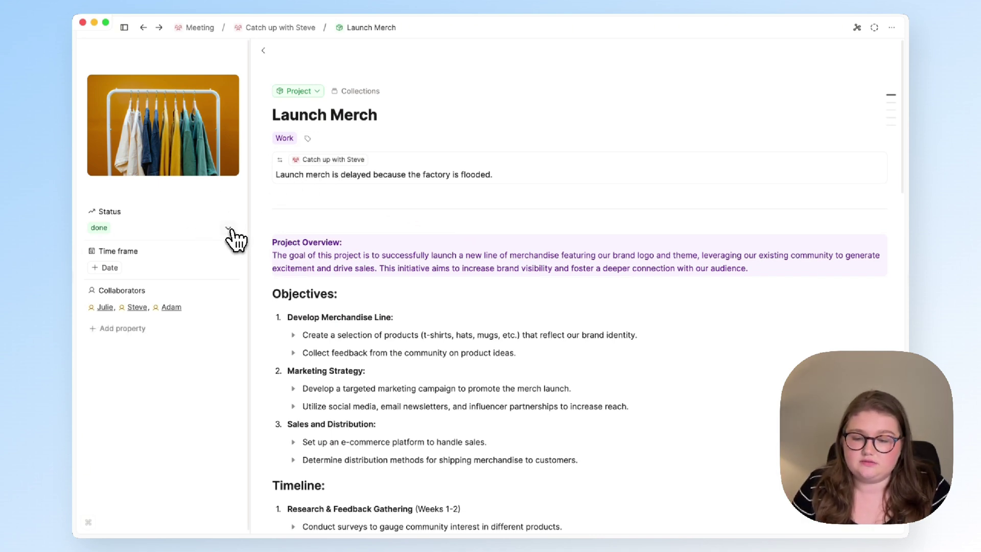
# Give Launch Merch a new 'on hold' status, then return to the 1:1 catch-up meeting note.
pyautogui.click(228, 228)
pyautogui.write('on h')
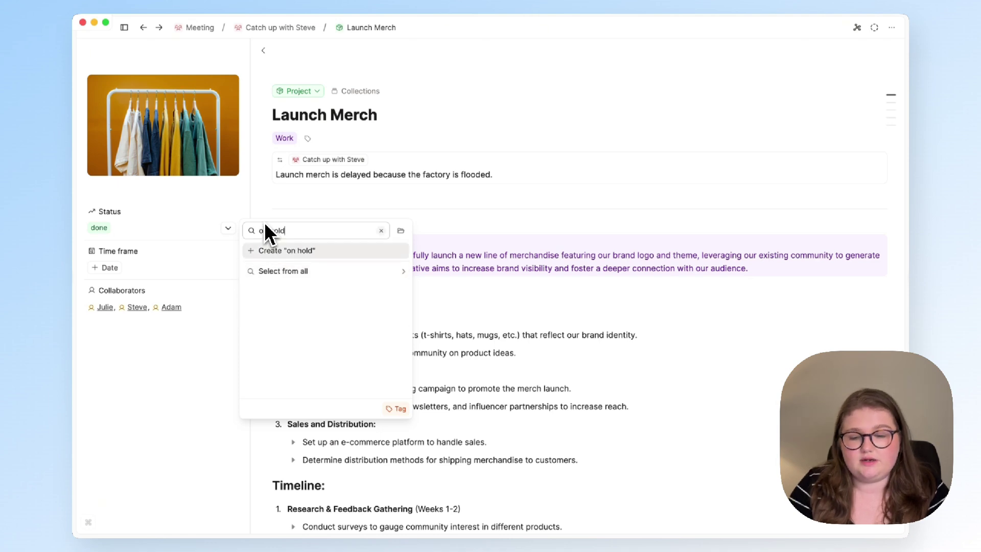
pyautogui.write('old')
pyautogui.click(289, 252)
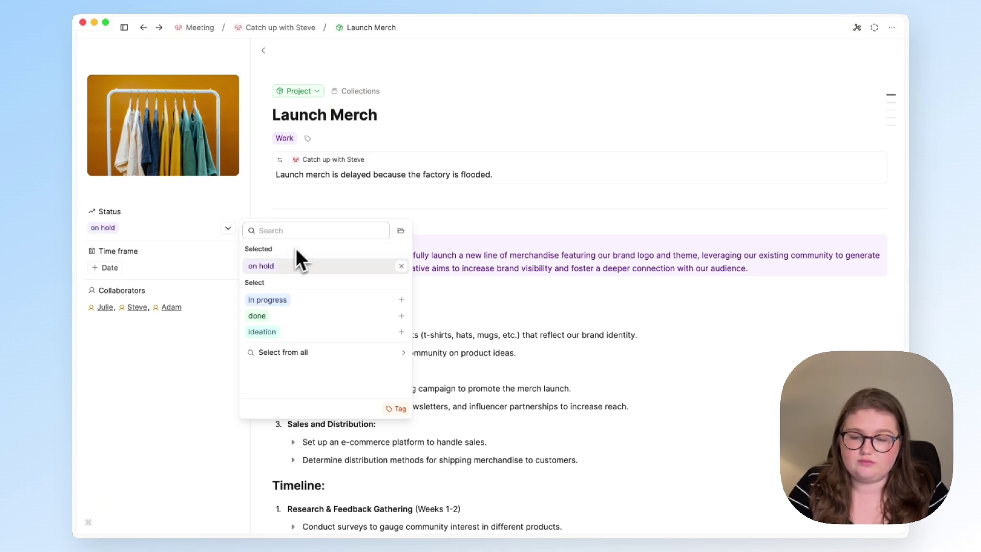
pyautogui.click(290, 205)
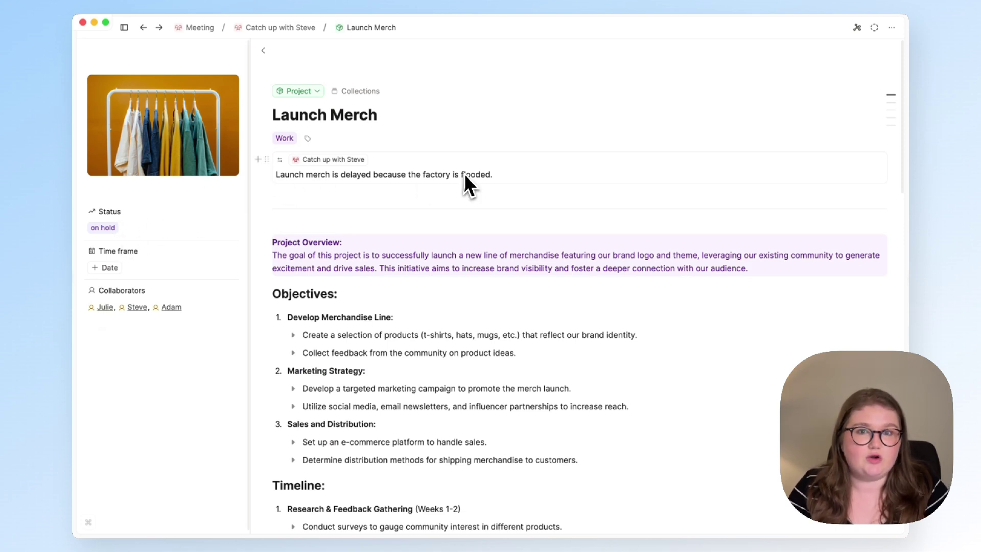
pyautogui.click(339, 160)
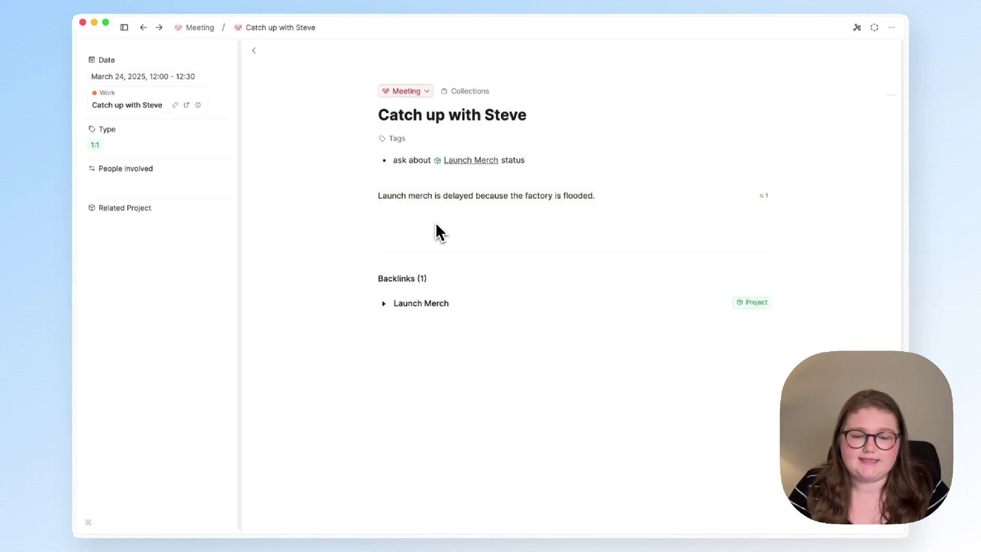
# Paste a sentence about the colleague into the catch-up note and link his name to his person page.
pyautogui.press('Return')
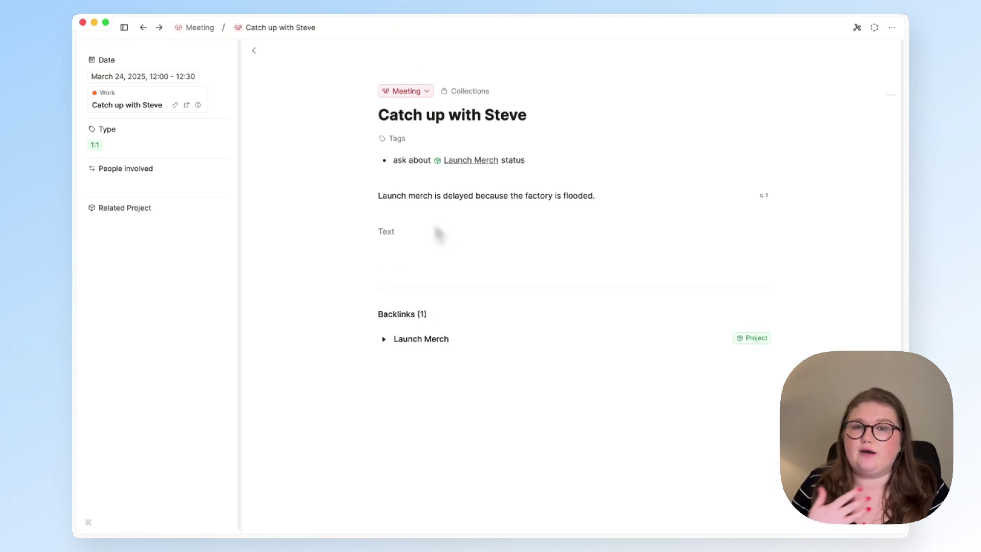
pyautogui.press('super+v')
pyautogui.doubleClick(389, 232)
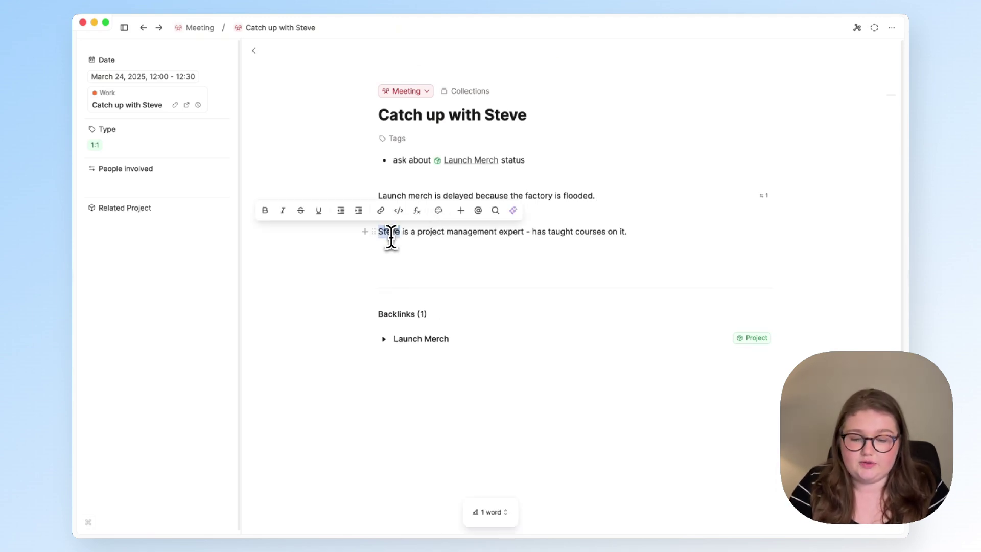
pyautogui.press('super+k')
pyautogui.click(407, 276)
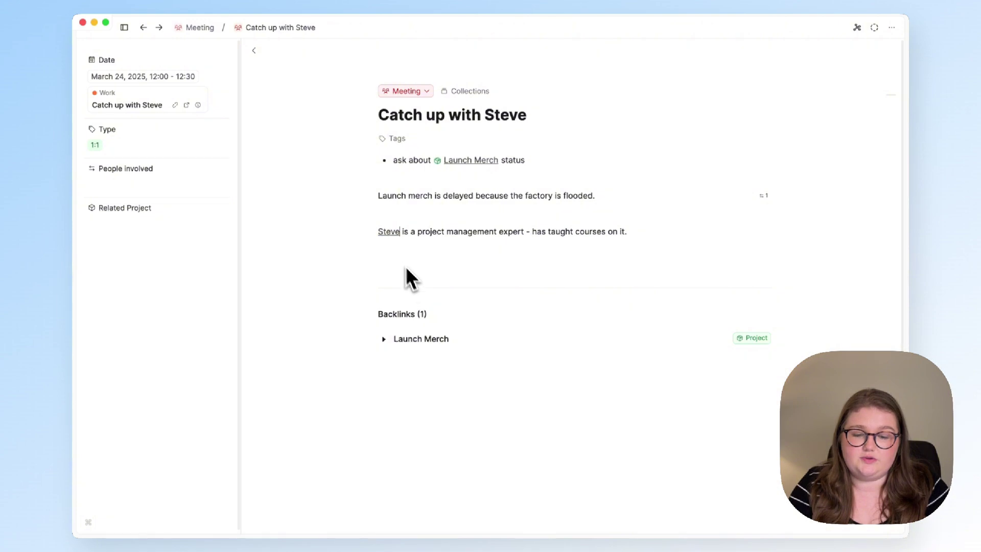
# Open the colleague's person page in full view, expand the catch-up backlink, then return to Meetings.
pyautogui.click(390, 232)
pyautogui.click(738, 53)
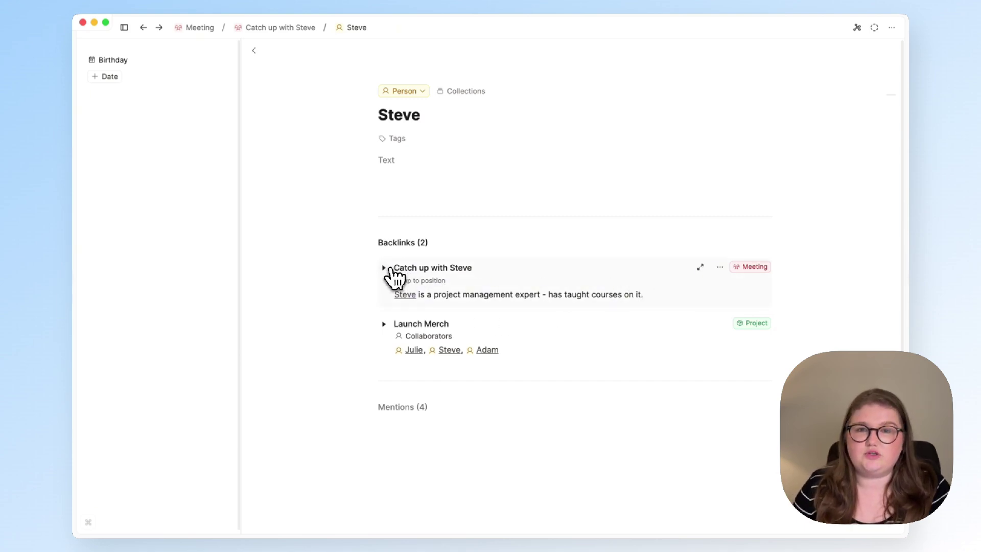
pyautogui.click(345, 244)
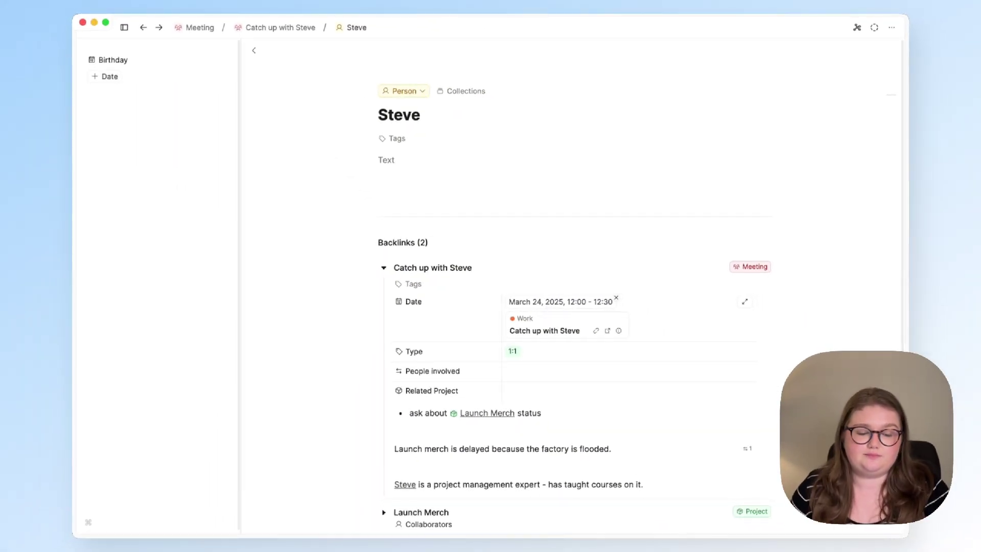
pyautogui.click(548, 308)
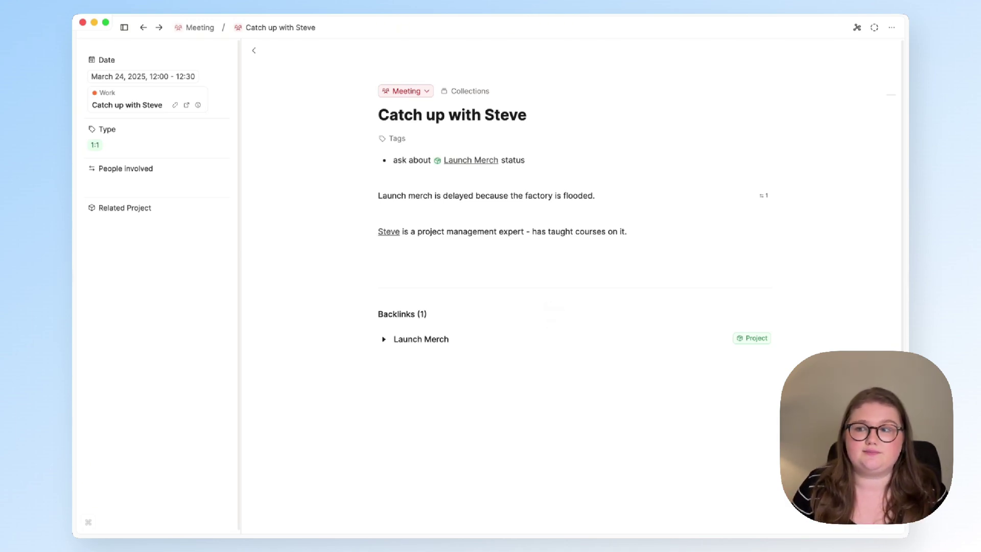
pyautogui.press('super+bracketleft')
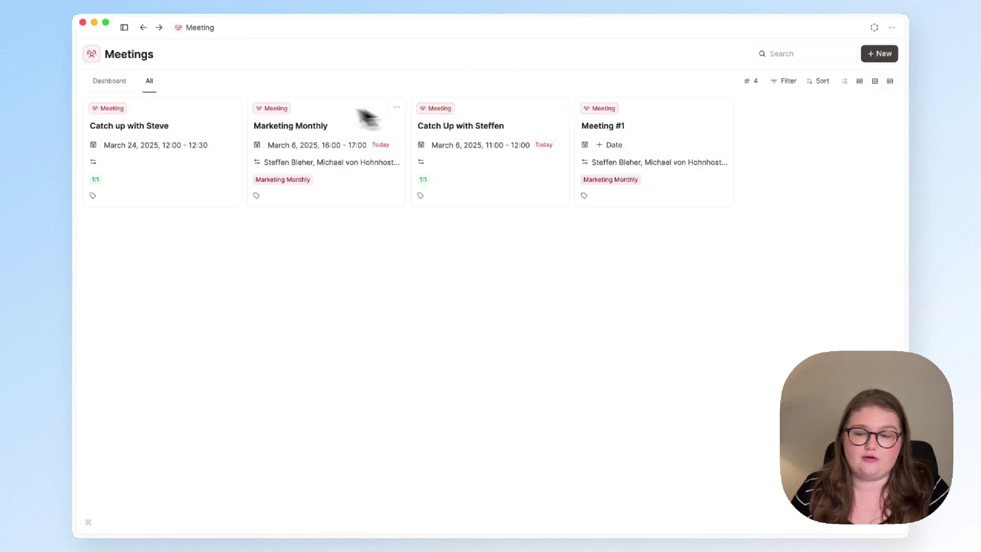
# Toggle the object-type list and switch the Meetings view from table to compact cards.
pyautogui.click(124, 27)
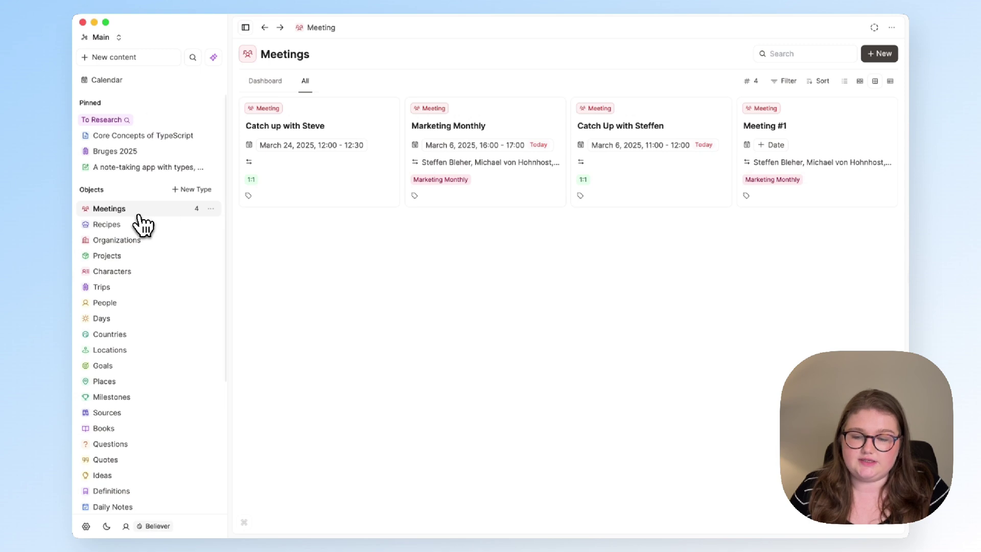
pyautogui.click(247, 29)
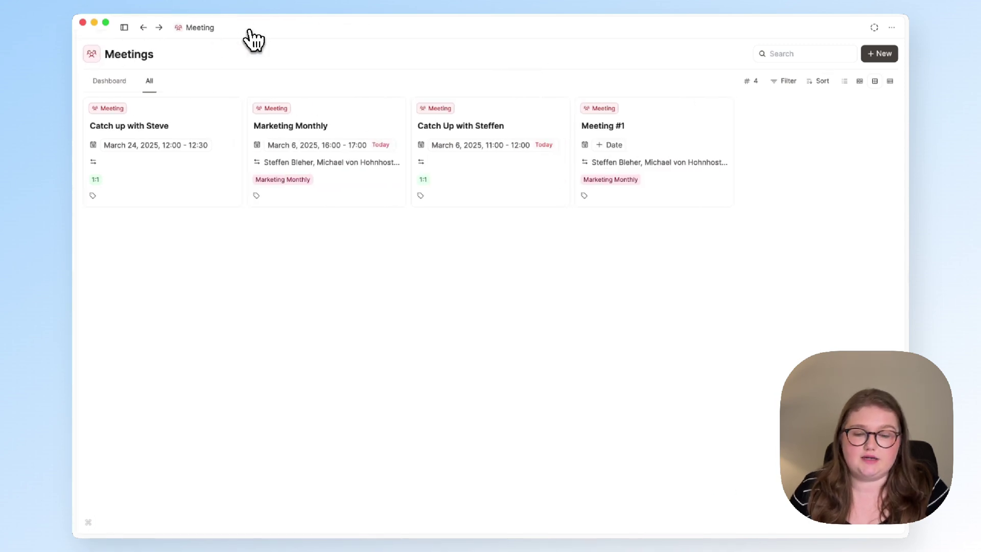
pyautogui.click(890, 81)
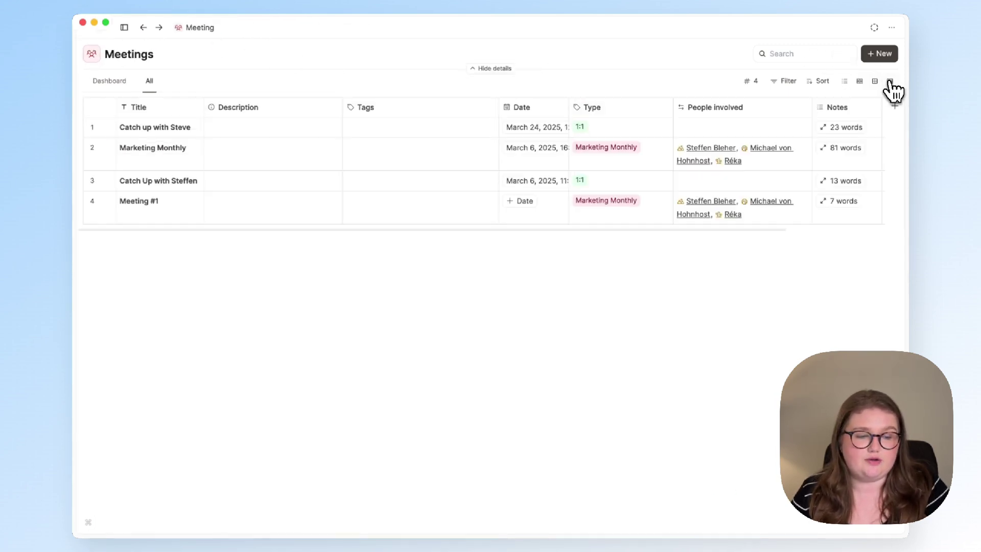
pyautogui.click(861, 81)
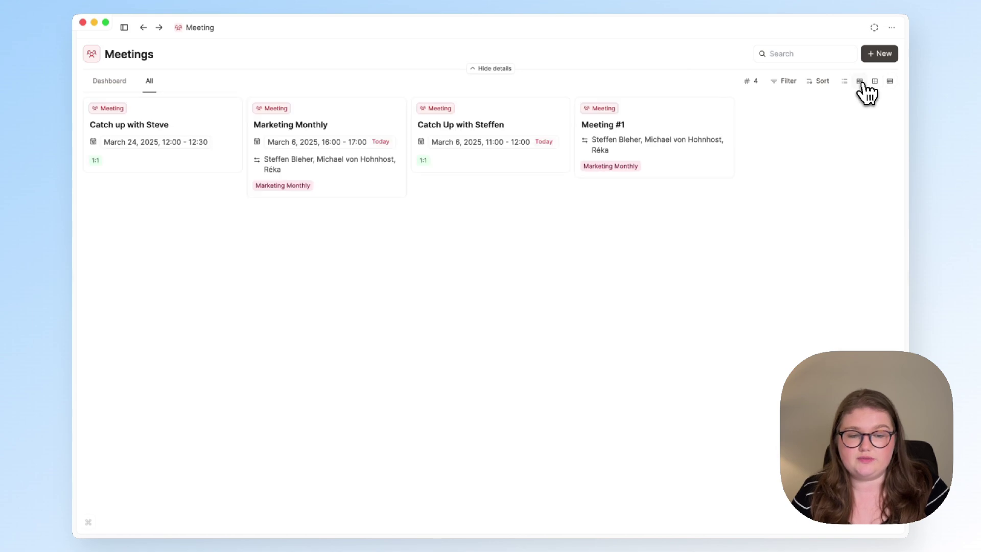
# Add a sort rule on Date with newest first and apply it.
pyautogui.click(824, 82)
pyautogui.click(738, 104)
pyautogui.click(742, 106)
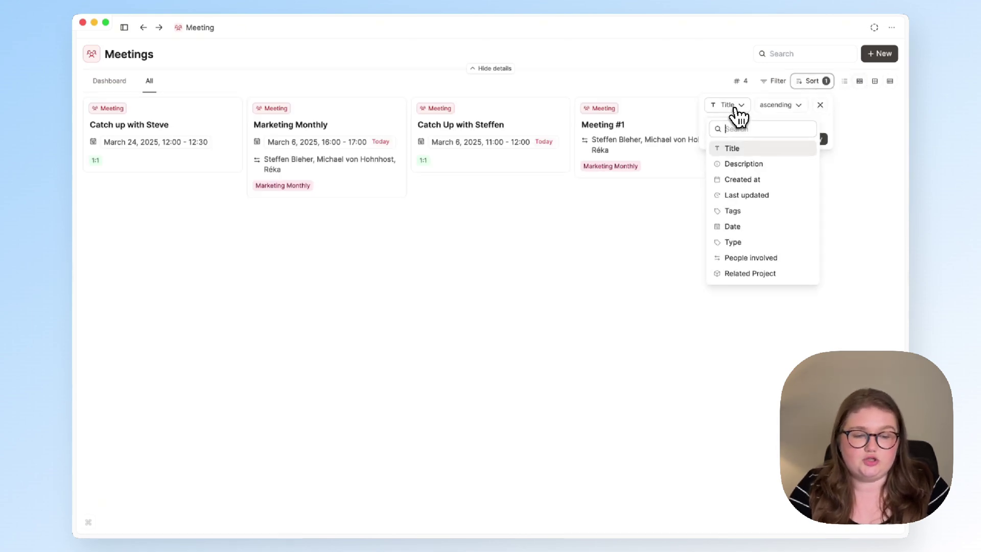
pyautogui.click(737, 227)
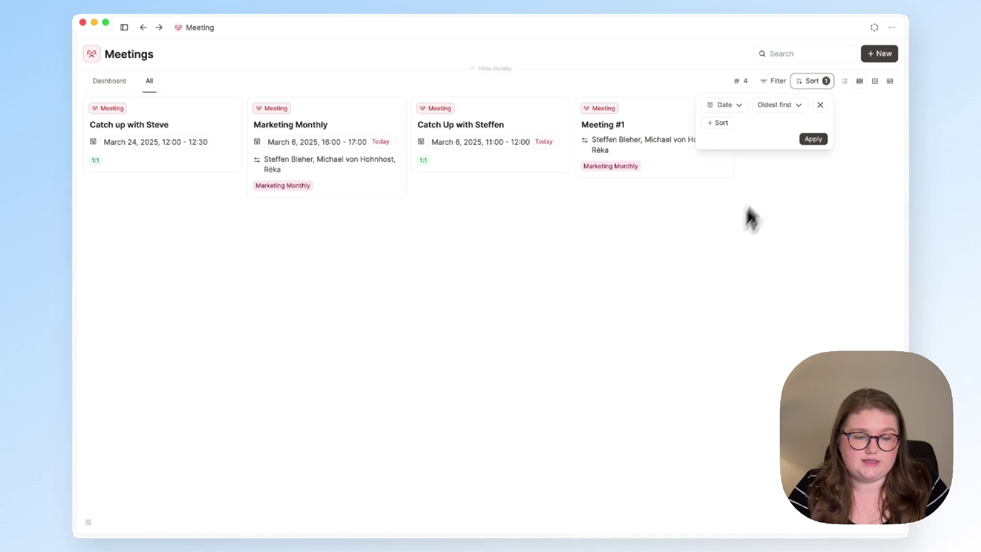
pyautogui.click(779, 106)
pyautogui.click(782, 162)
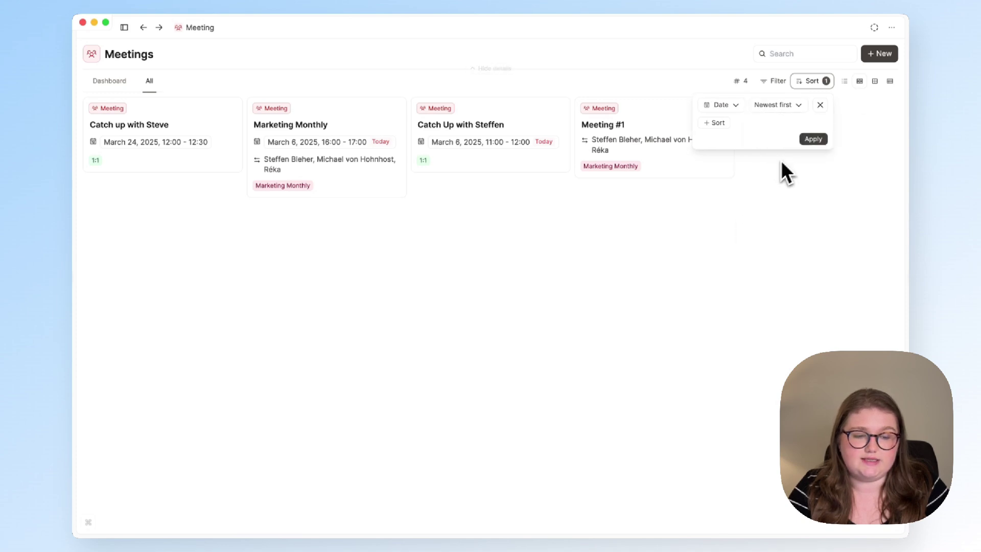
pyautogui.click(813, 139)
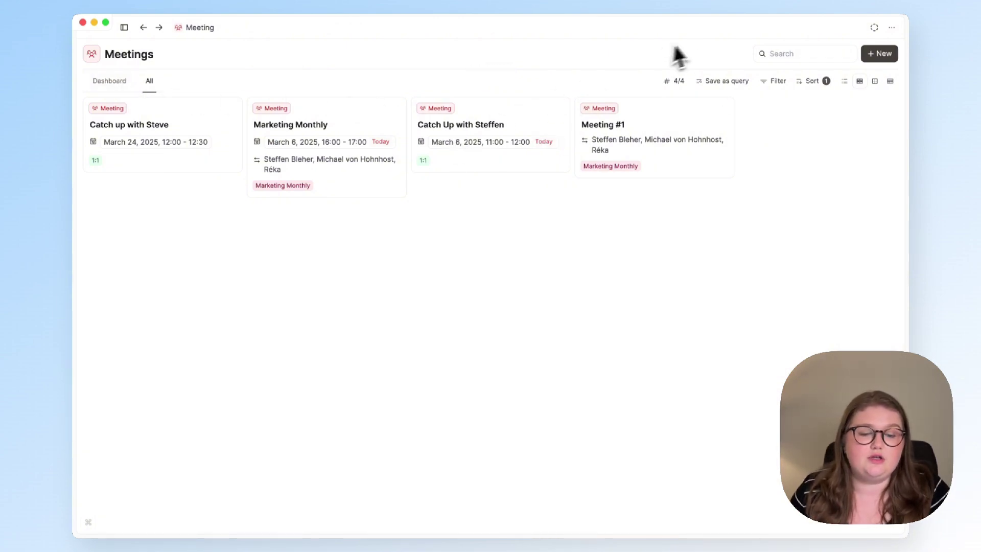
# Add a filter where Type includes Marketing Monthly.
pyautogui.click(776, 83)
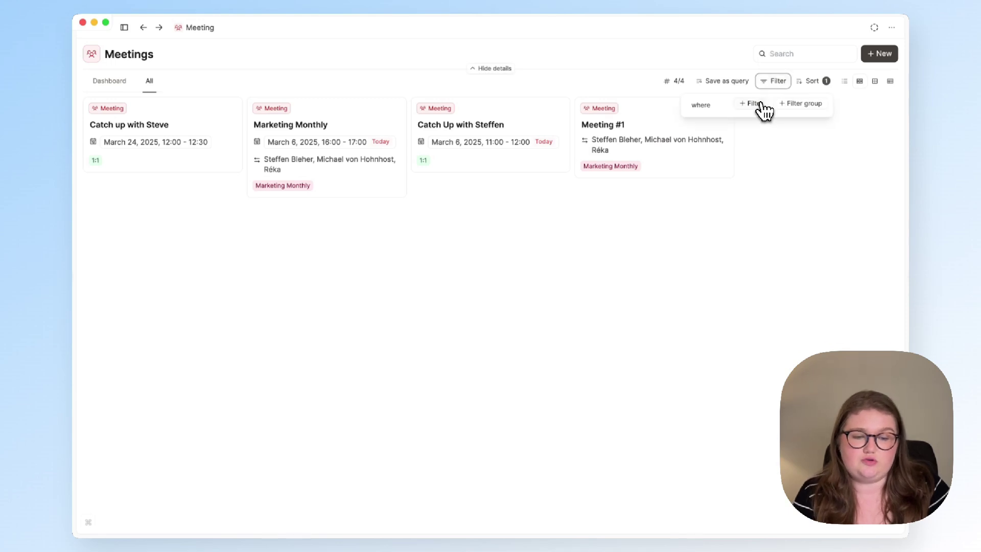
pyautogui.click(758, 104)
pyautogui.click(643, 106)
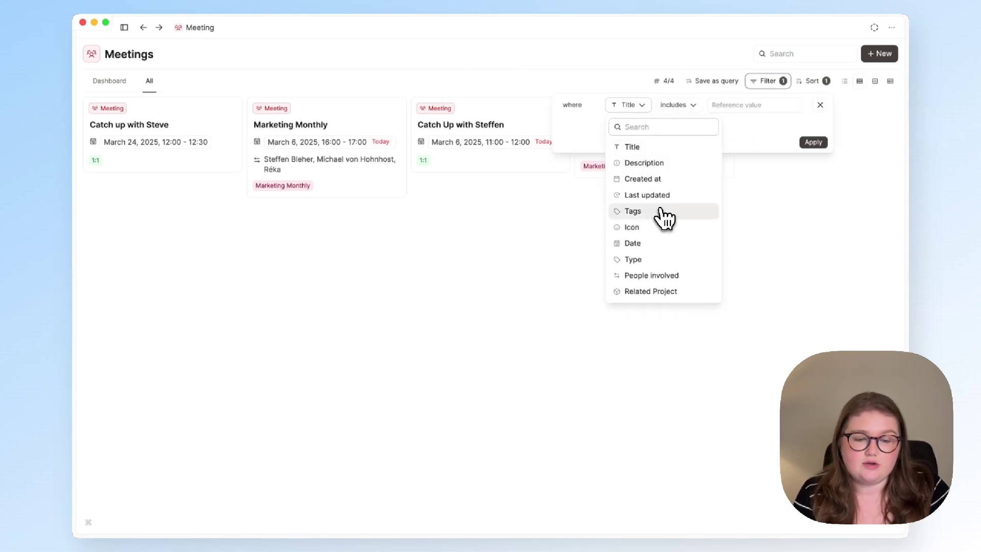
pyautogui.click(647, 259)
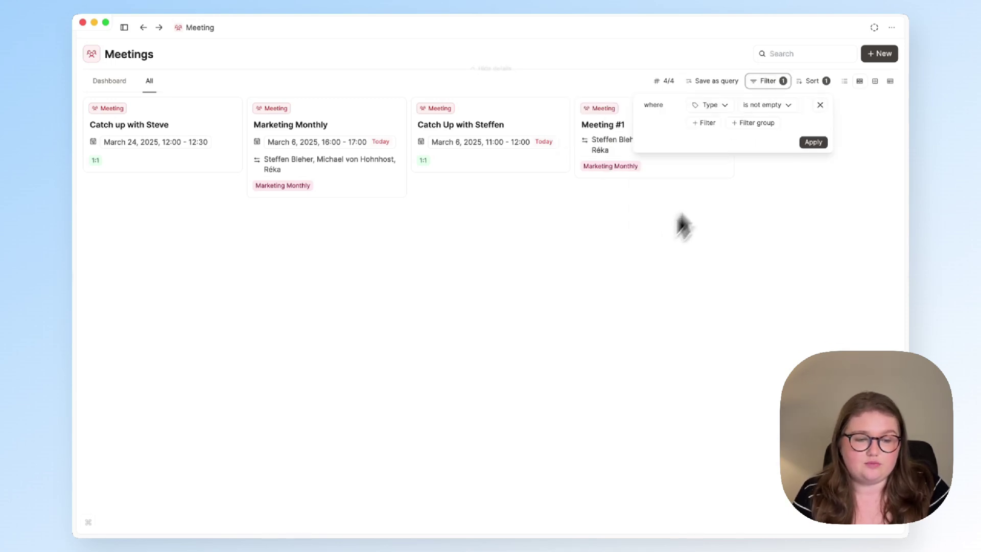
pyautogui.click(764, 105)
pyautogui.click(772, 178)
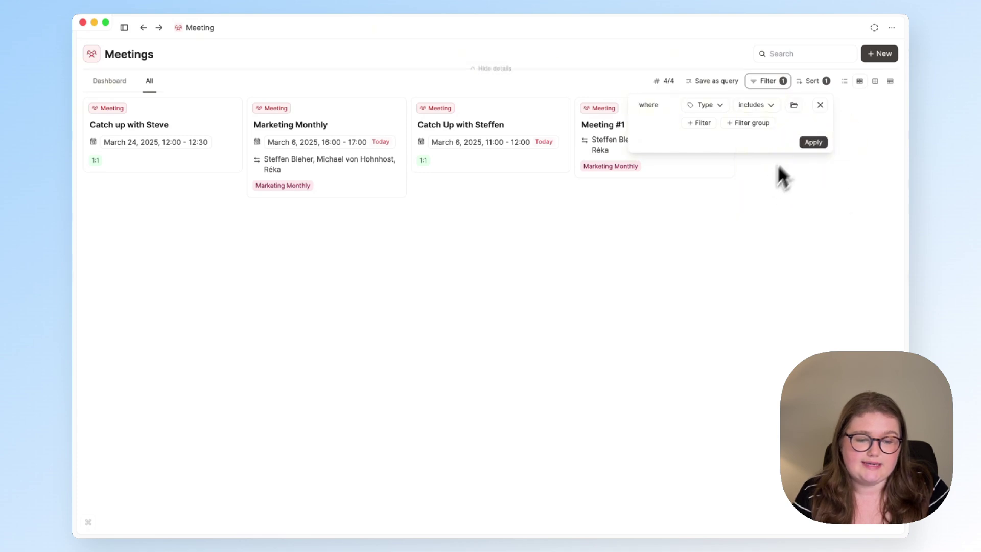
pyautogui.click(794, 104)
pyautogui.click(452, 162)
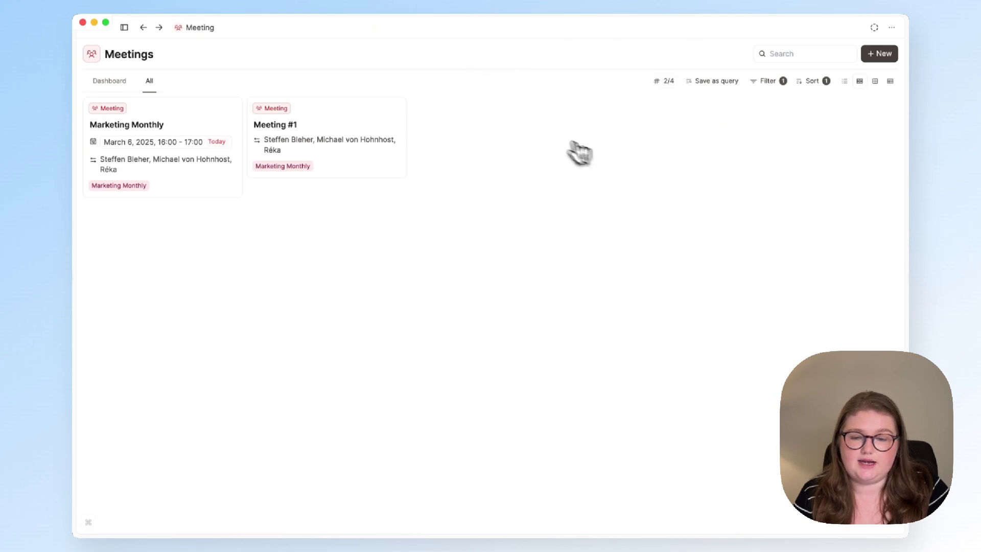
# Save the filtered view as the Marketing Monthly query and check it against the All tab.
pyautogui.click(757, 85)
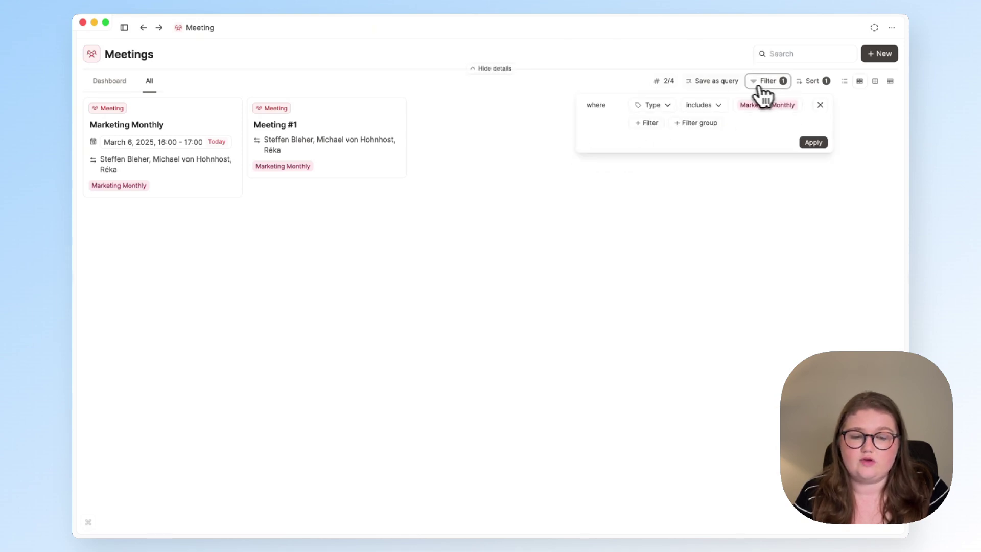
pyautogui.click(732, 82)
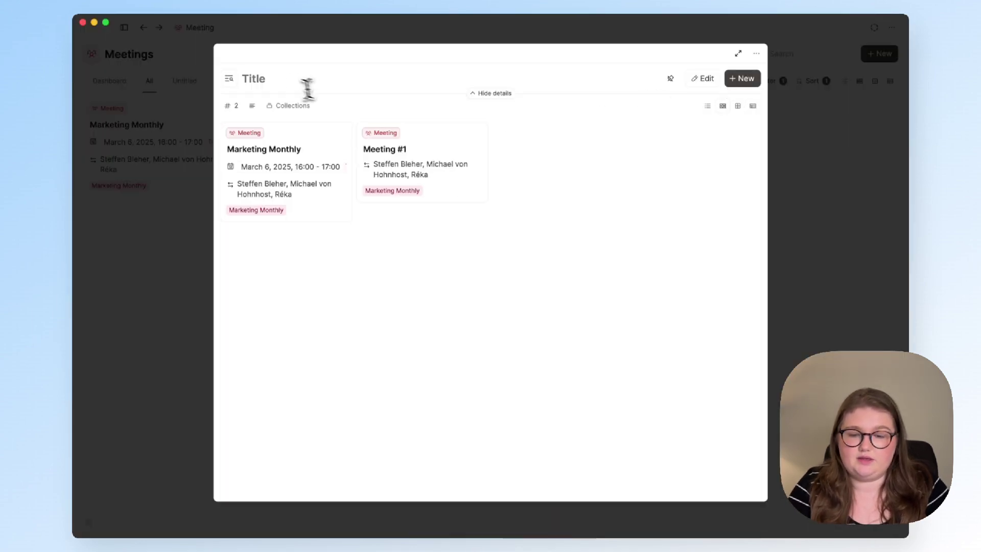
pyautogui.press('Escape')
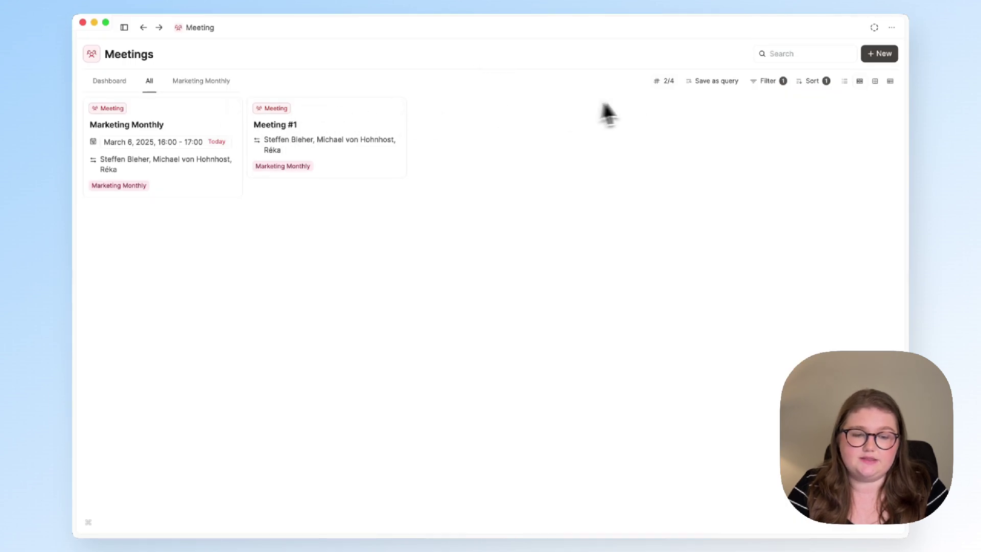
pyautogui.click(194, 88)
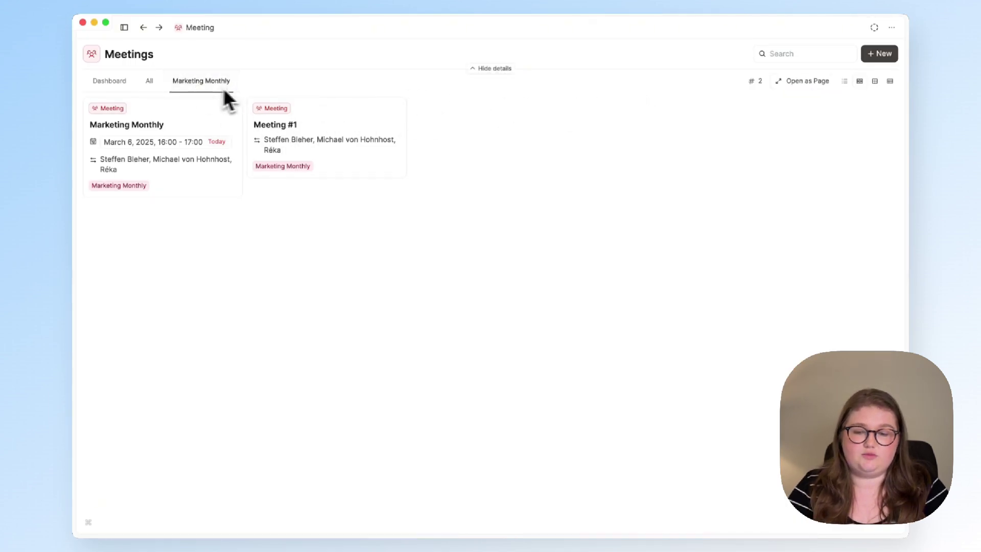
pyautogui.click(154, 89)
pyautogui.click(192, 89)
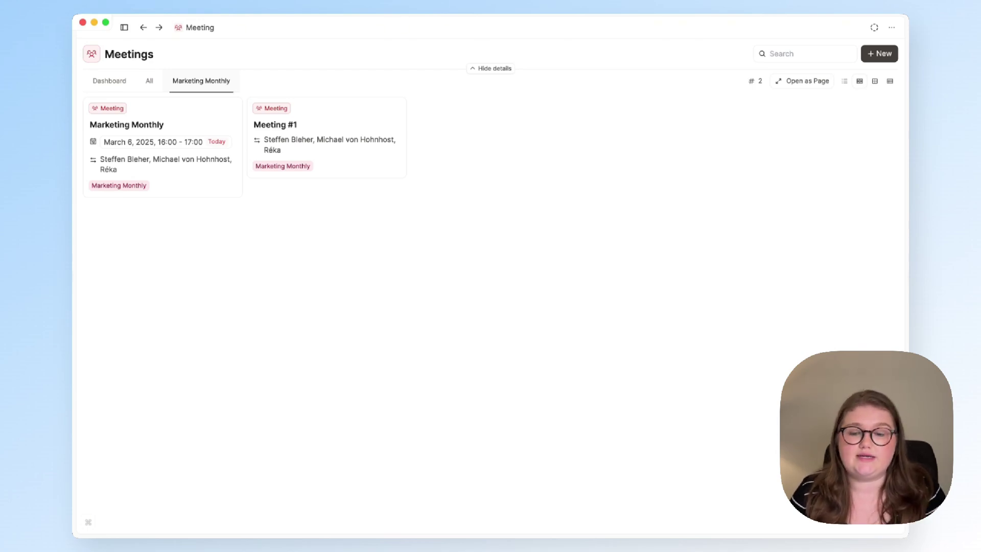
# Show all four meetings on the All tab after briefly revisiting Marketing Monthly.
pyautogui.click(149, 84)
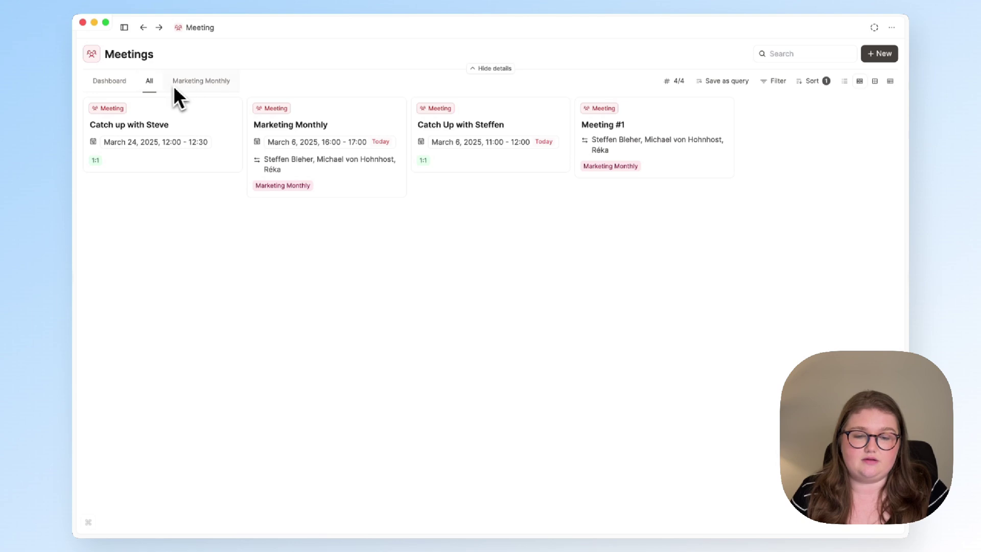
pyautogui.click(228, 88)
pyautogui.click(149, 82)
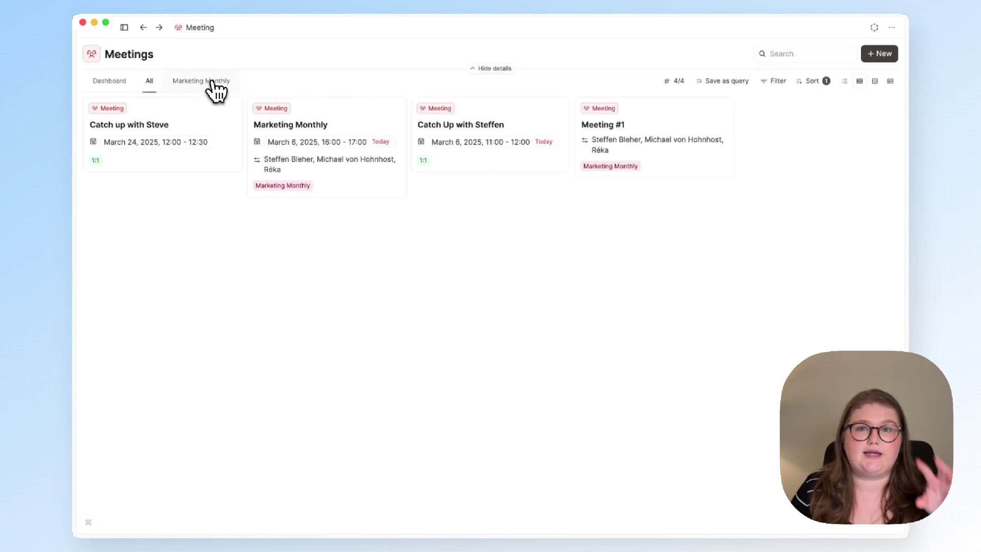